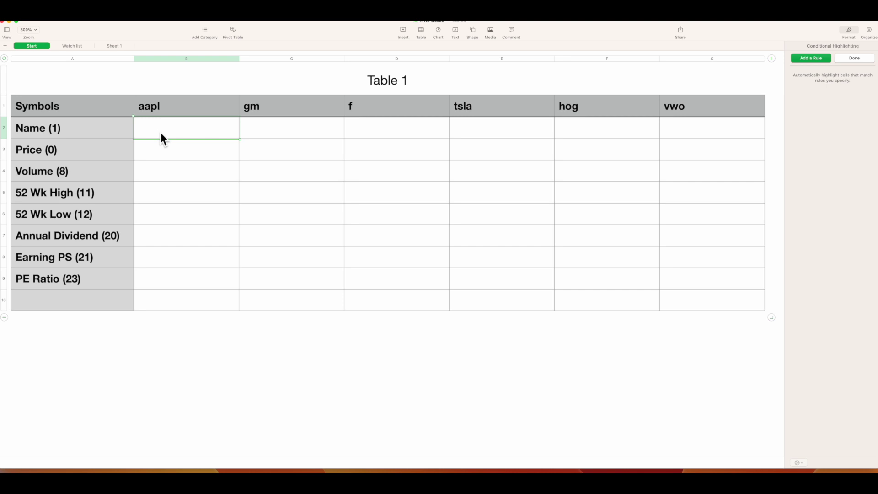
- Start a STOCK formula in the Name cell of the aapl column, with the formula editor moved clear of the cell
{"action": "key", "text": "="}
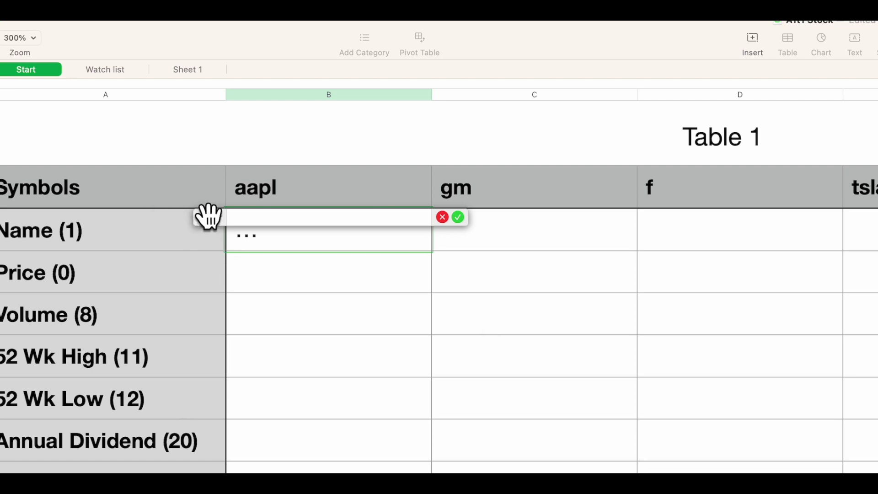
{"action": "left_click_drag", "start_coordinate": [214, 218], "coordinate": [252, 283]}
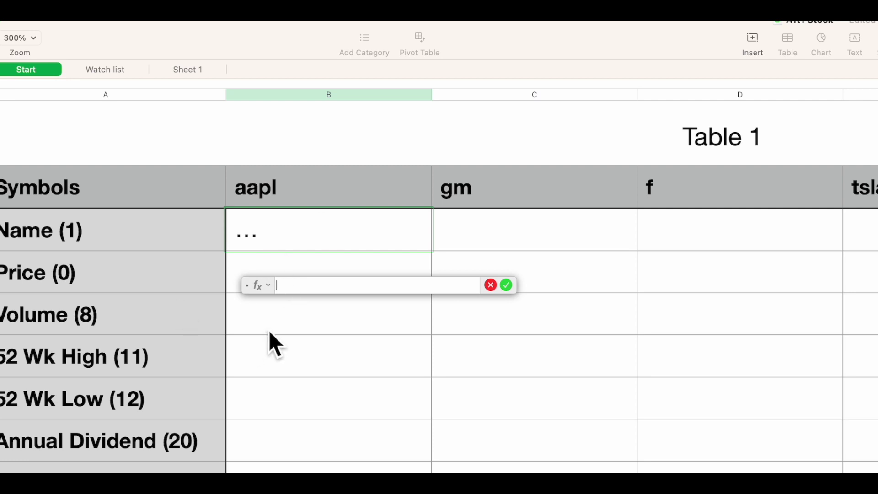
{"action": "type", "text": "STOCK"}
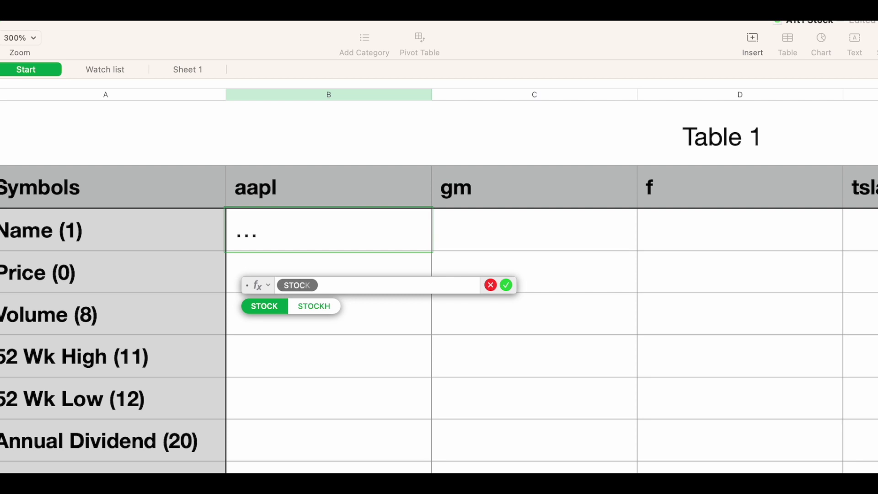
{"action": "left_click", "coordinate": [269, 311]}
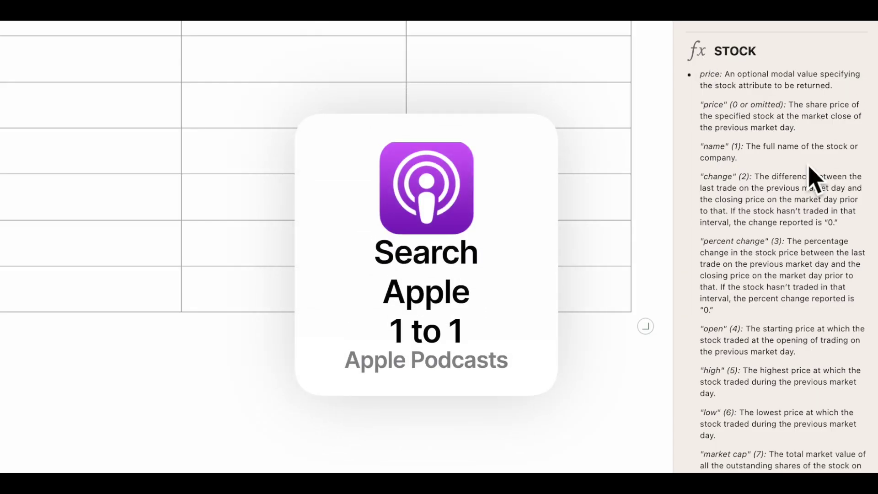
- Read through the STOCK function's help for the available attributes and their code numbers
{"action": "scroll", "coordinate": [763, 102], "scroll_direction": "down", "scroll_amount": 1}
{"action": "scroll", "coordinate": [766, 112], "scroll_direction": "down", "scroll_amount": 2}
{"action": "scroll", "coordinate": [766, 112], "scroll_direction": "up", "scroll_amount": 5}
{"action": "scroll", "coordinate": [766, 112], "scroll_direction": "down", "scroll_amount": 6}
{"action": "scroll", "coordinate": [766, 112], "scroll_direction": "down", "scroll_amount": 10}
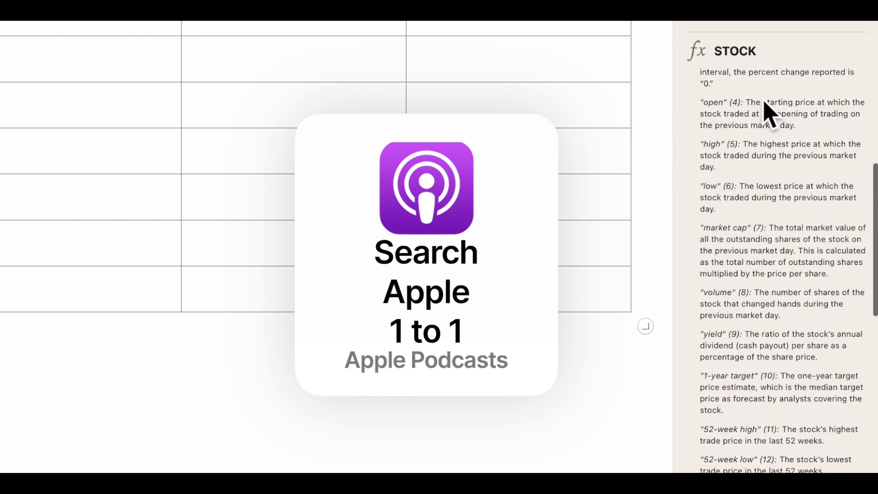
{"action": "scroll", "coordinate": [788, 308], "scroll_direction": "down", "scroll_amount": 4}
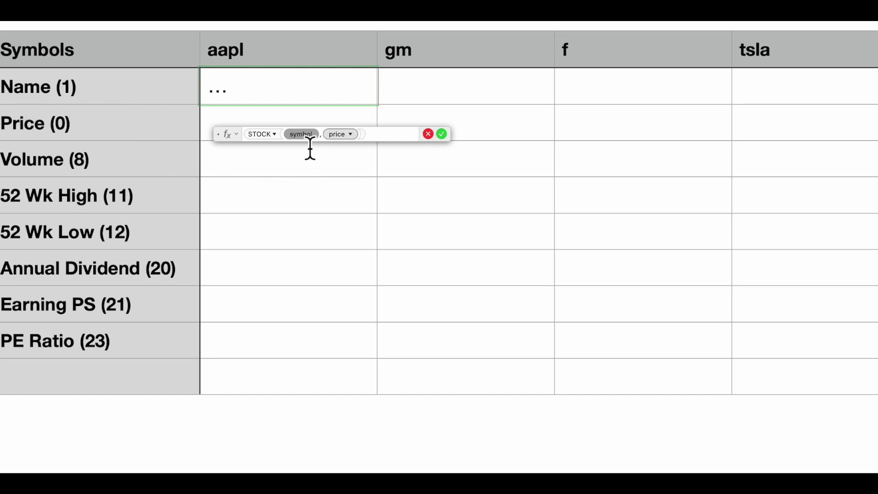
- Complete the STOCK formula with the aapl header cell as the symbol and name (1) as the attribute
{"action": "left_click", "coordinate": [247, 51]}
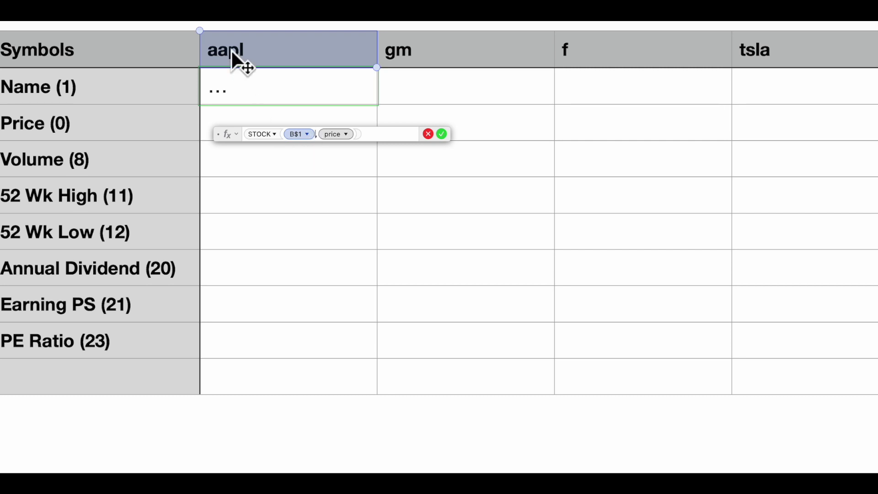
{"action": "left_click", "coordinate": [310, 137]}
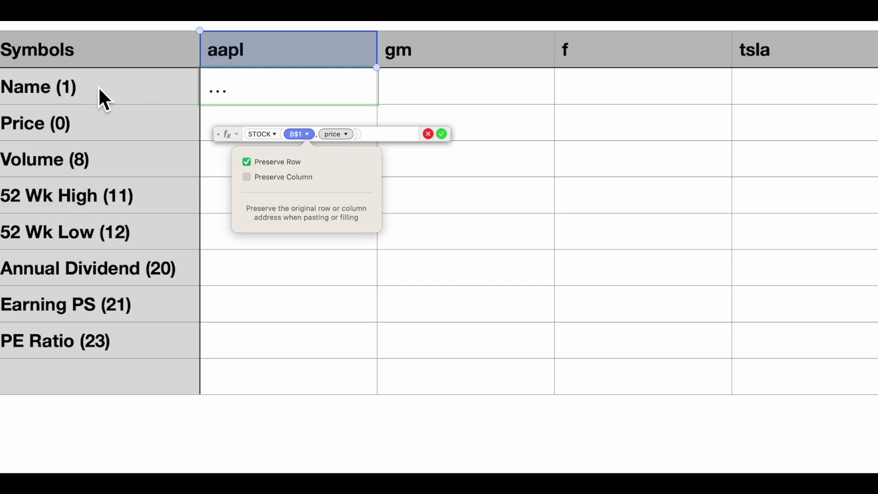
{"action": "left_click", "coordinate": [351, 140]}
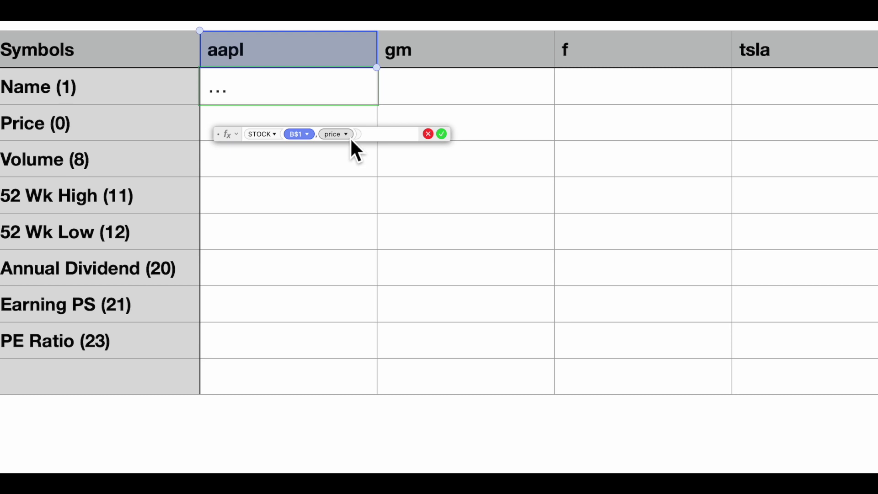
{"action": "left_click", "coordinate": [351, 139]}
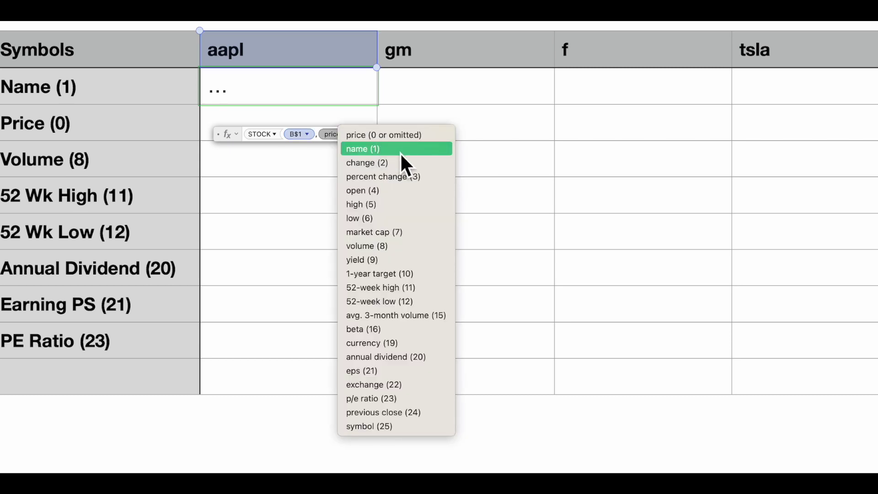
{"action": "left_click", "coordinate": [279, 181]}
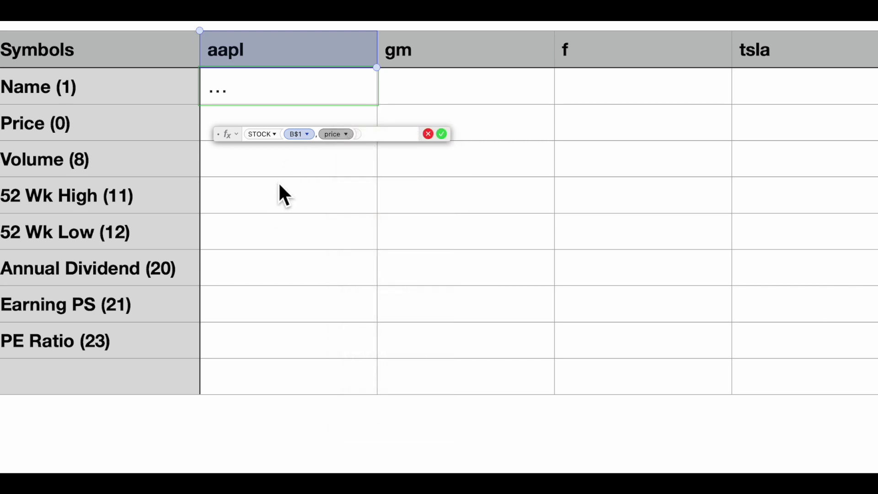
{"action": "left_click", "coordinate": [350, 138]}
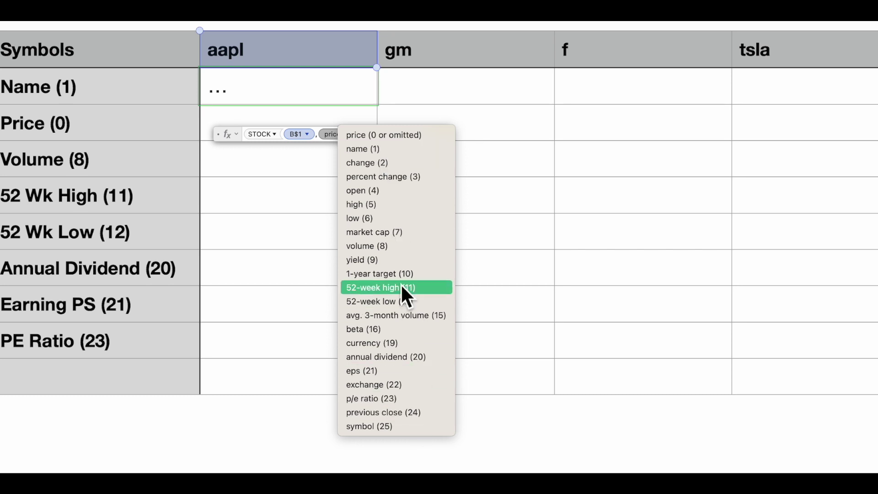
{"action": "left_click", "coordinate": [411, 150]}
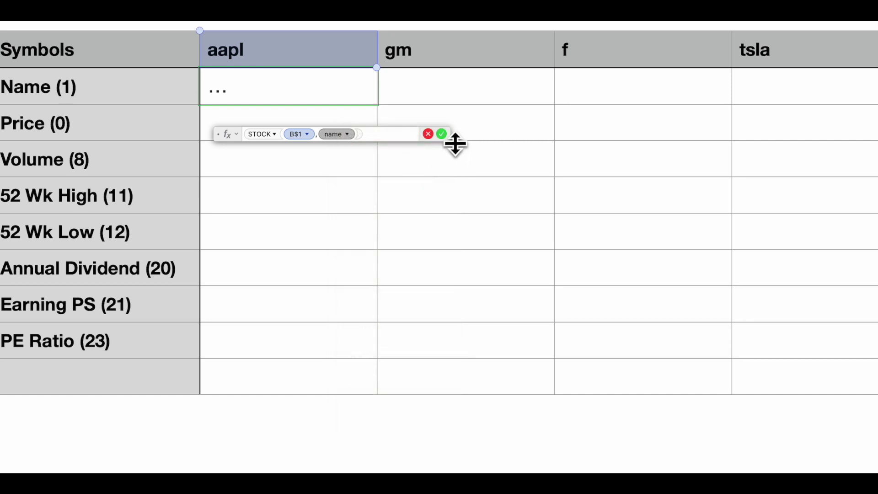
{"action": "left_click", "coordinate": [442, 134]}
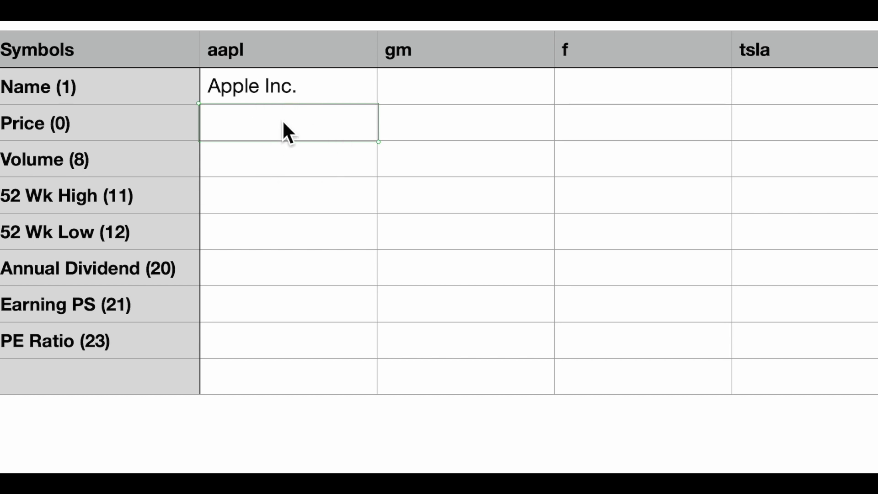
- Fill the aapl name formula down through the PE Ratio row and set the Price cell's attribute to price (0)
{"action": "left_click", "coordinate": [278, 97]}
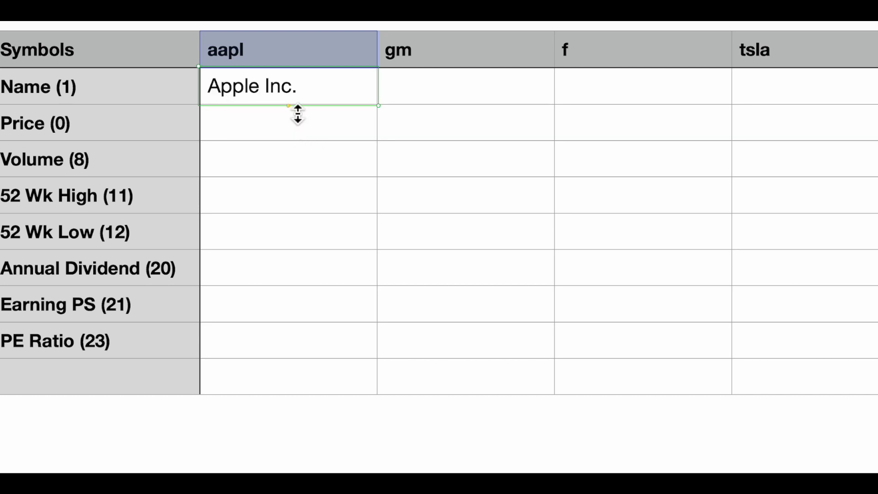
{"action": "left_click_drag", "start_coordinate": [297, 115], "coordinate": [277, 355]}
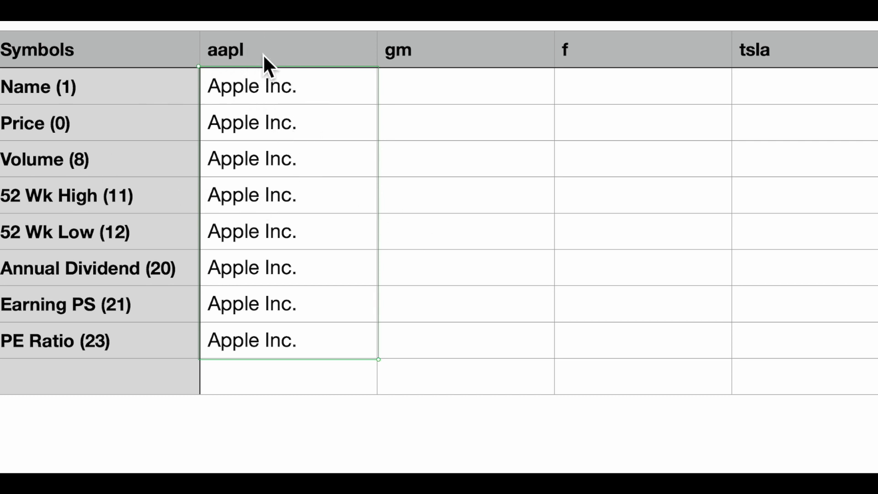
{"action": "double_click", "coordinate": [286, 137]}
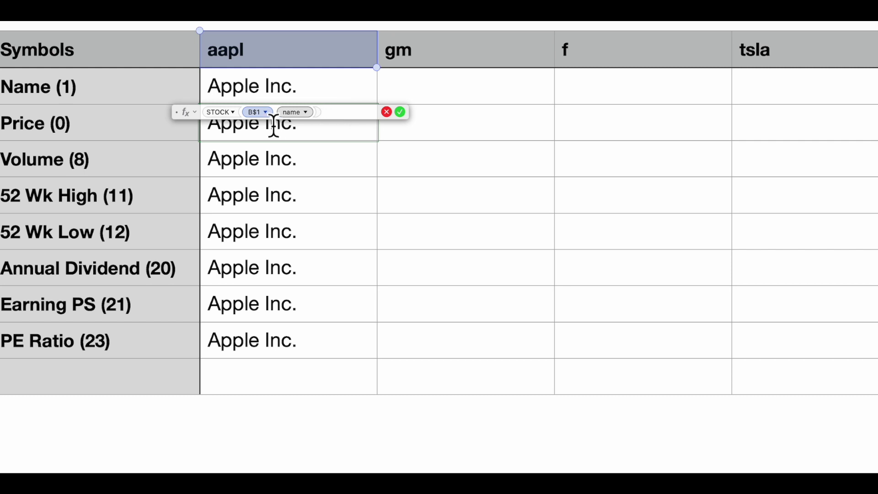
{"action": "left_click", "coordinate": [310, 113]}
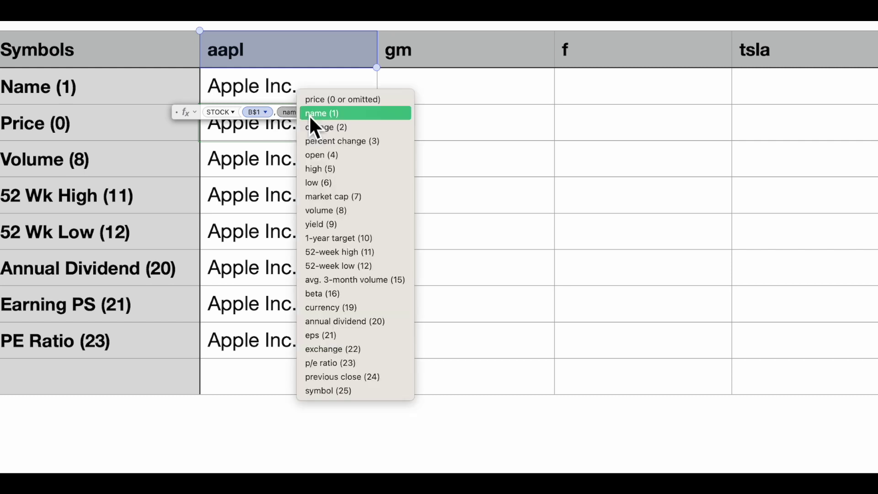
{"action": "left_click", "coordinate": [317, 105]}
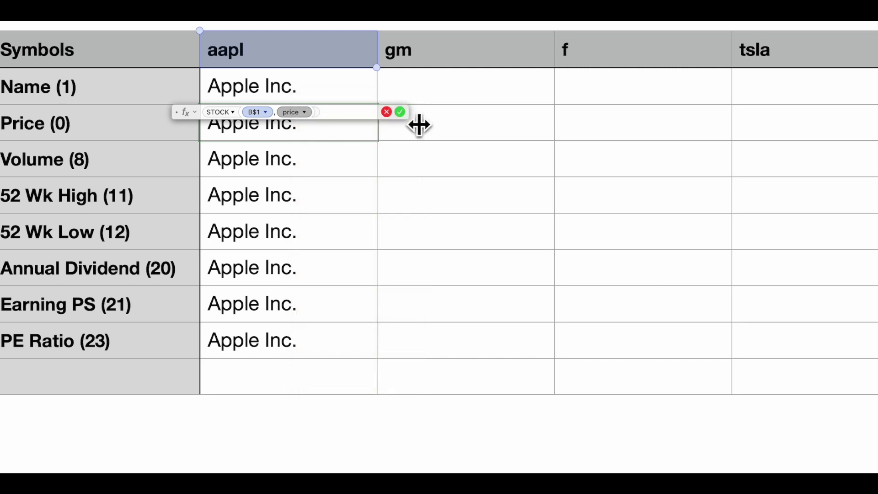
{"action": "key", "text": "Return"}
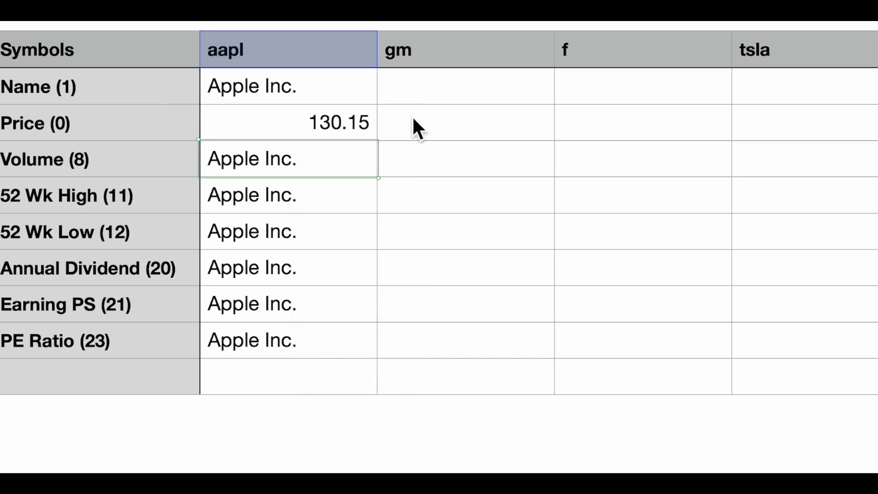
- Show the aapl Volume cell's formula as text and change its attribute code to 8
{"action": "double_click", "coordinate": [259, 169]}
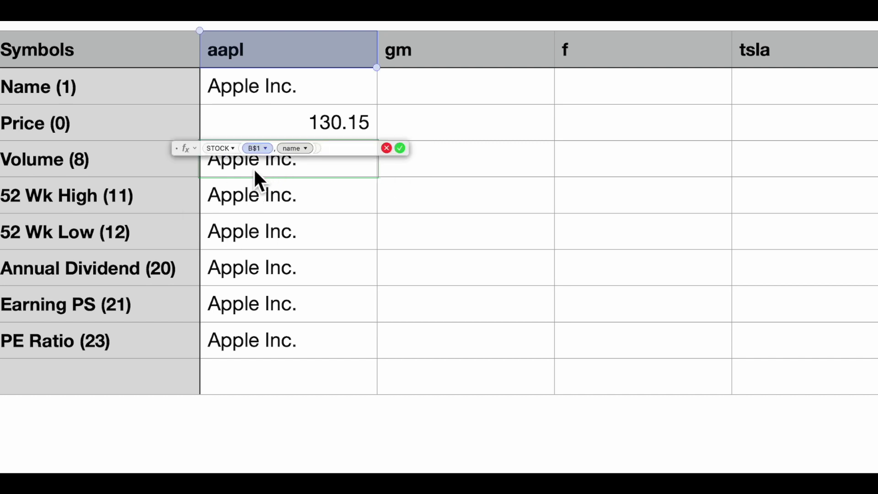
{"action": "left_click", "coordinate": [198, 149]}
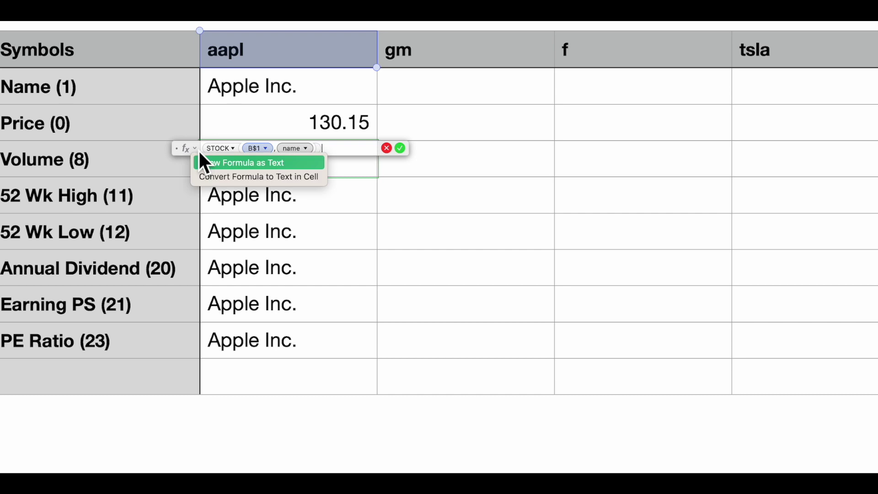
{"action": "left_click", "coordinate": [223, 166]}
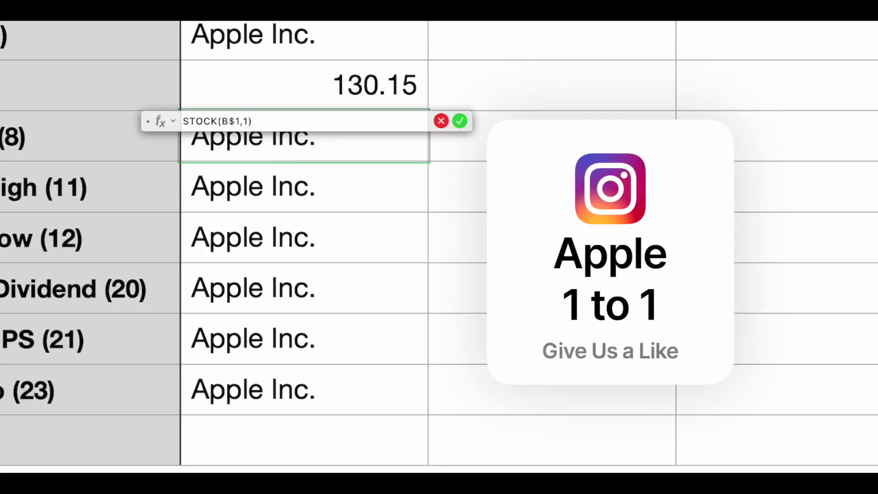
{"action": "key", "text": "BackSpace"}
{"action": "key", "text": "BackSpace"}
{"action": "type", "text": ",8"}
{"action": "key", "text": "Return"}
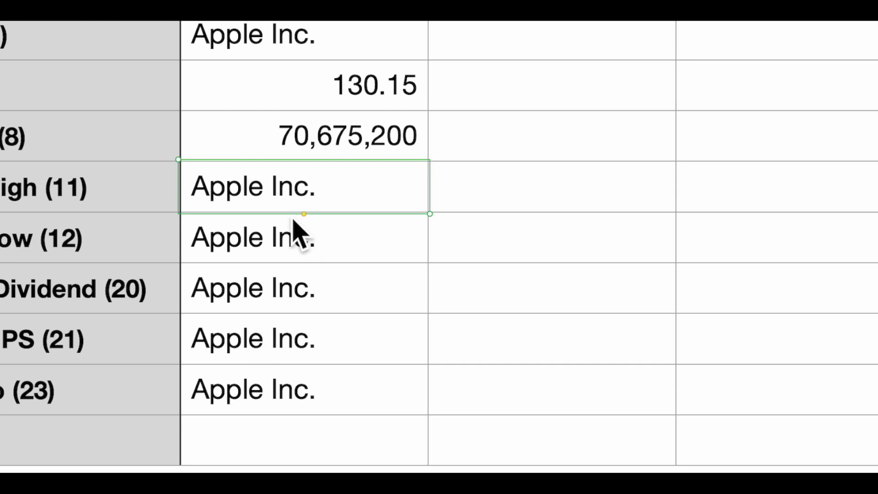
- Set the STOCK attribute in the aapl 52 Wk High cell to 52-week high (11)
{"action": "mouse_move", "coordinate": [280, 205]}
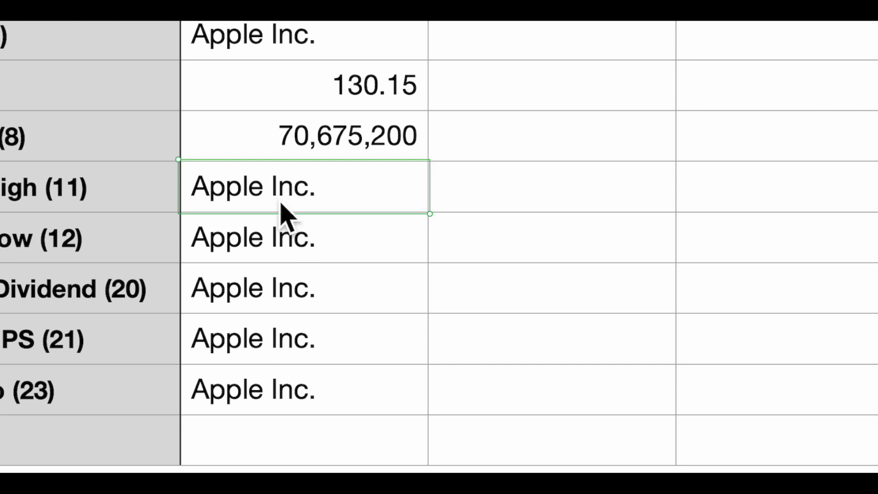
{"action": "double_click", "coordinate": [283, 196]}
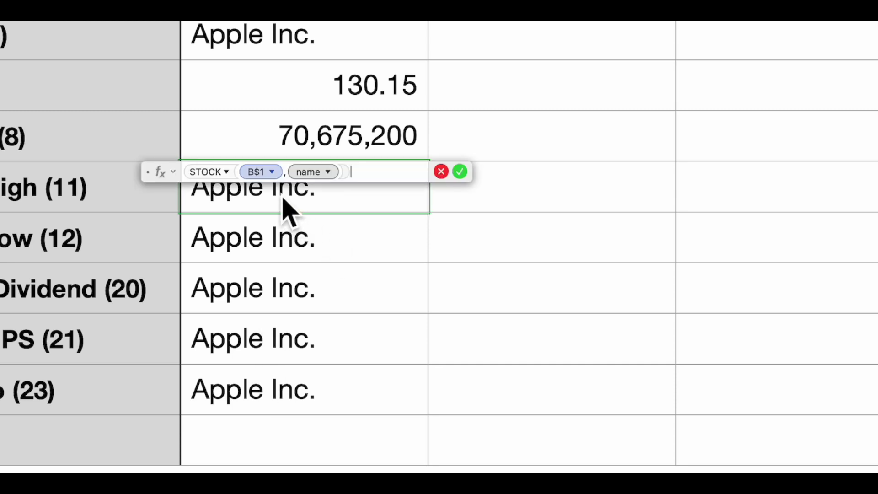
{"action": "left_click", "coordinate": [336, 174]}
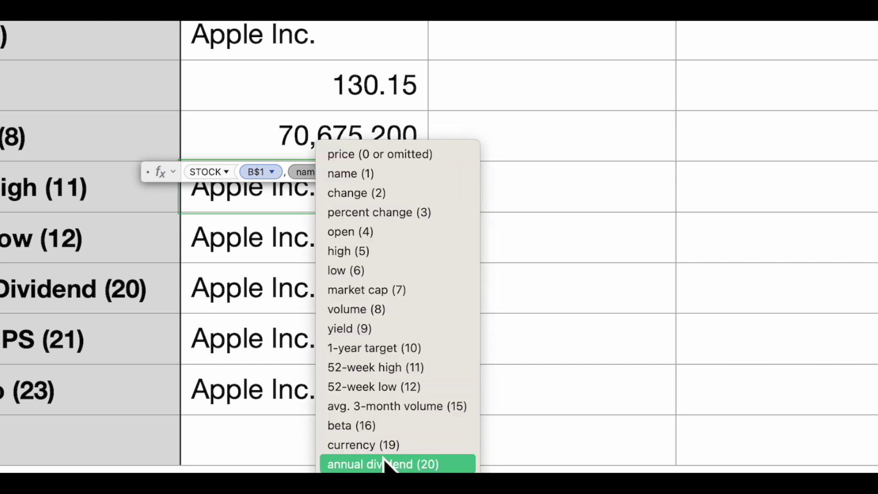
{"action": "left_click", "coordinate": [384, 375]}
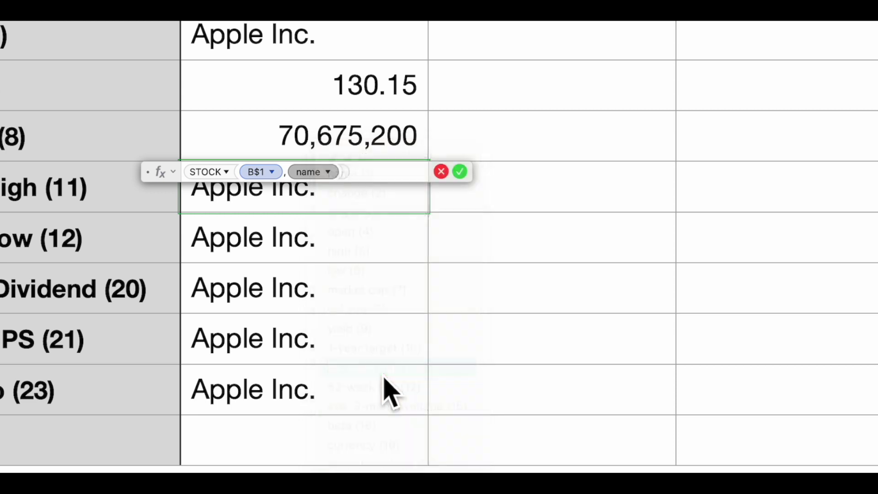
{"action": "left_click", "coordinate": [459, 172]}
- Set the STOCK attribute in the aapl 52 Wk Low cell to 52-week low (12)
{"action": "left_click", "coordinate": [310, 243]}
{"action": "double_click", "coordinate": [310, 243]}
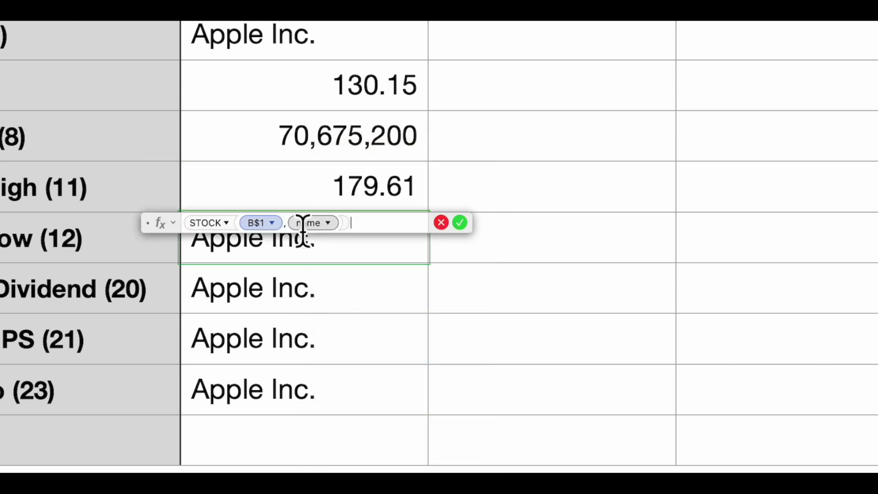
{"action": "left_click", "coordinate": [332, 224]}
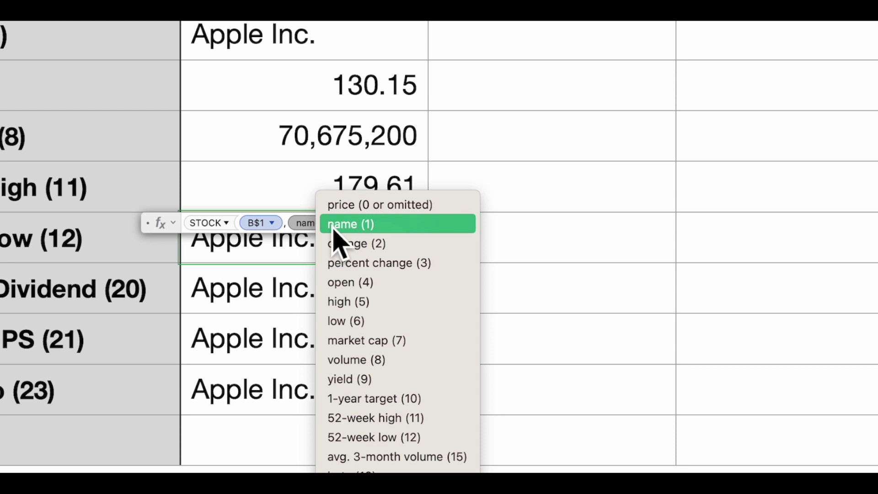
{"action": "left_click", "coordinate": [370, 439]}
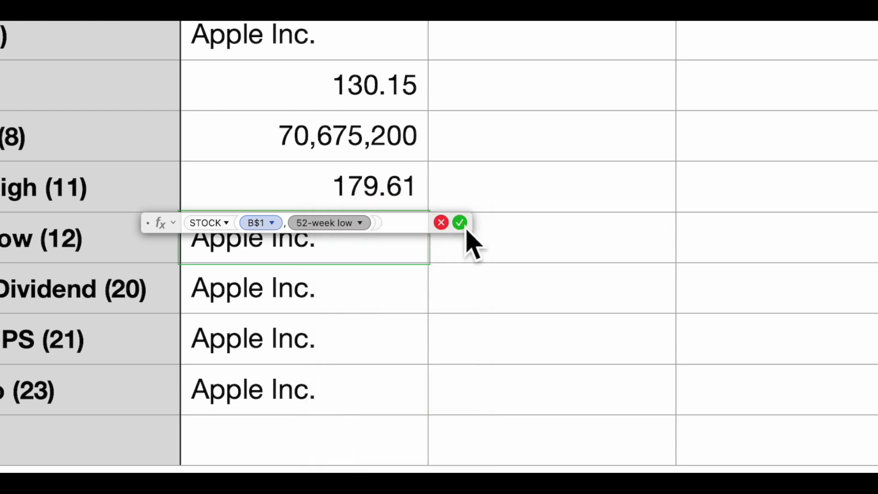
{"action": "left_click", "coordinate": [463, 225]}
- Set the STOCK attribute in the aapl Annual Dividend cell to annual dividend (20)
{"action": "left_click", "coordinate": [281, 311]}
{"action": "double_click", "coordinate": [280, 307]}
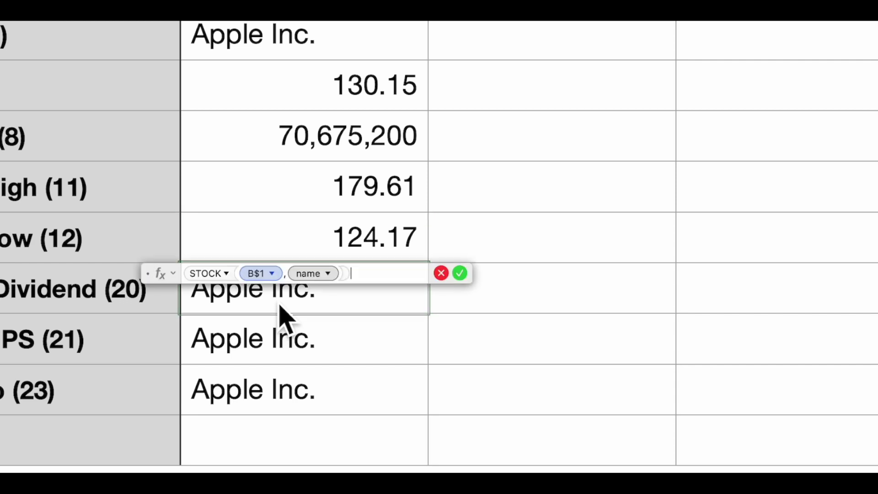
{"action": "left_click", "coordinate": [332, 277]}
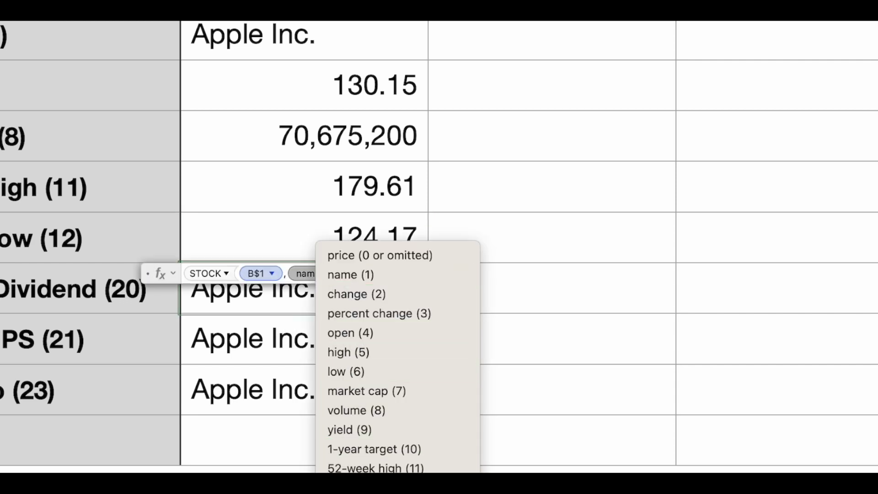
{"action": "left_click", "coordinate": [366, 469]}
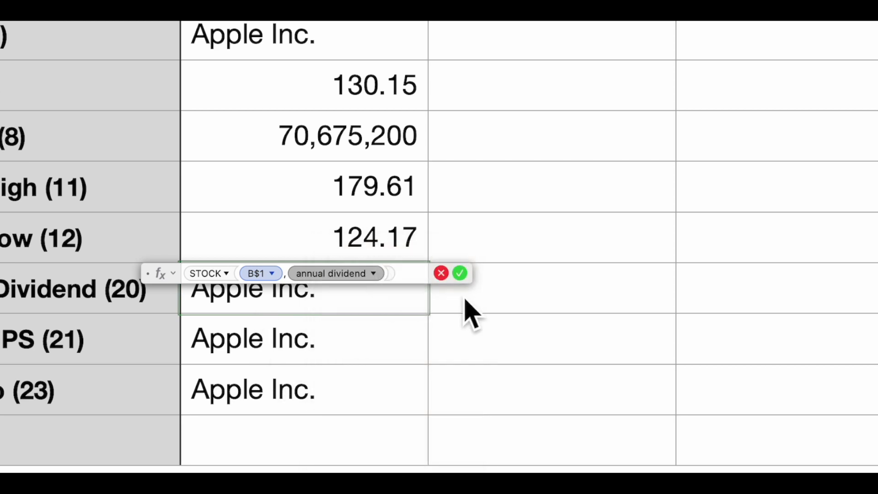
{"action": "left_click", "coordinate": [460, 274]}
- Show the aapl Earning PS cell's formula as text and change its STOCK attribute code to 21
{"action": "double_click", "coordinate": [250, 360]}
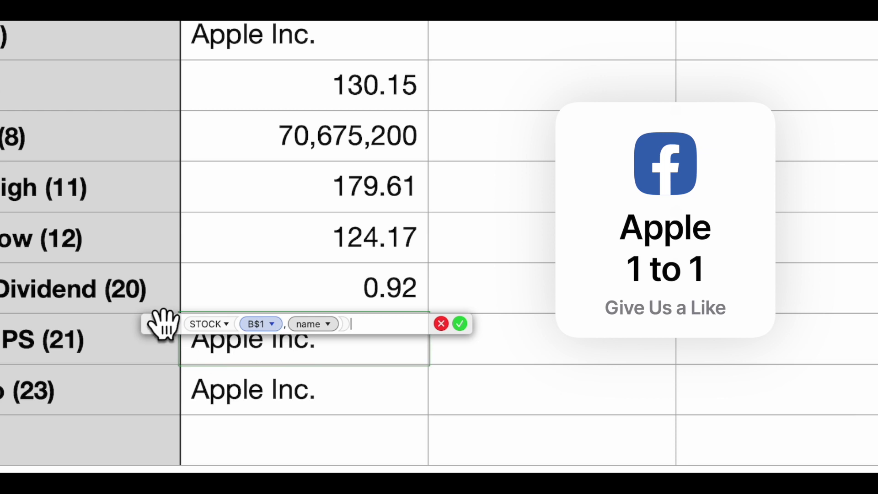
{"action": "left_click", "coordinate": [174, 325]}
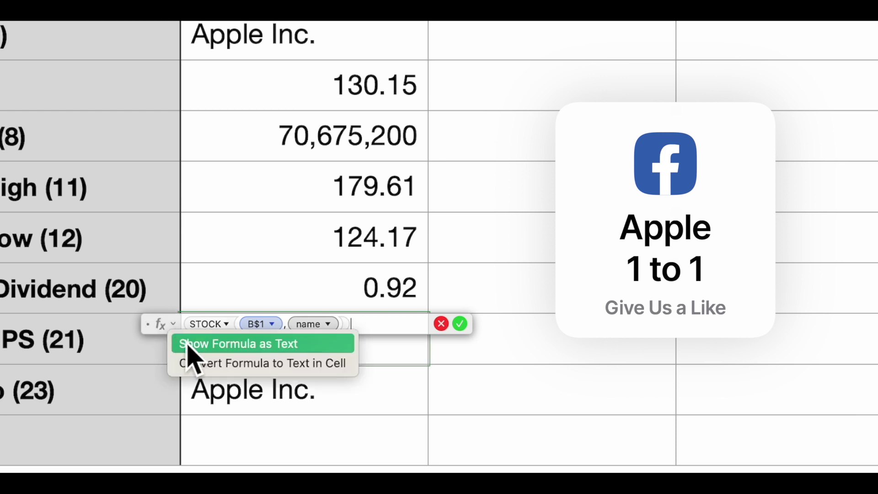
{"action": "left_click", "coordinate": [203, 351]}
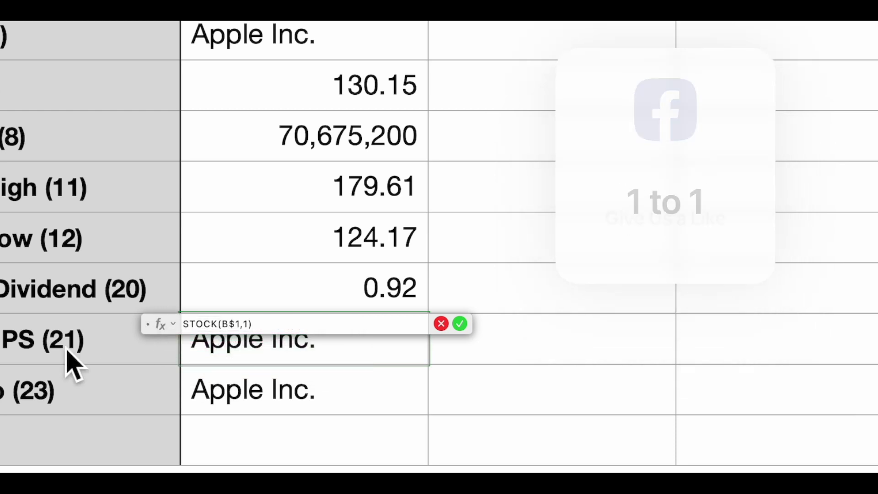
{"action": "left_click", "coordinate": [245, 325]}
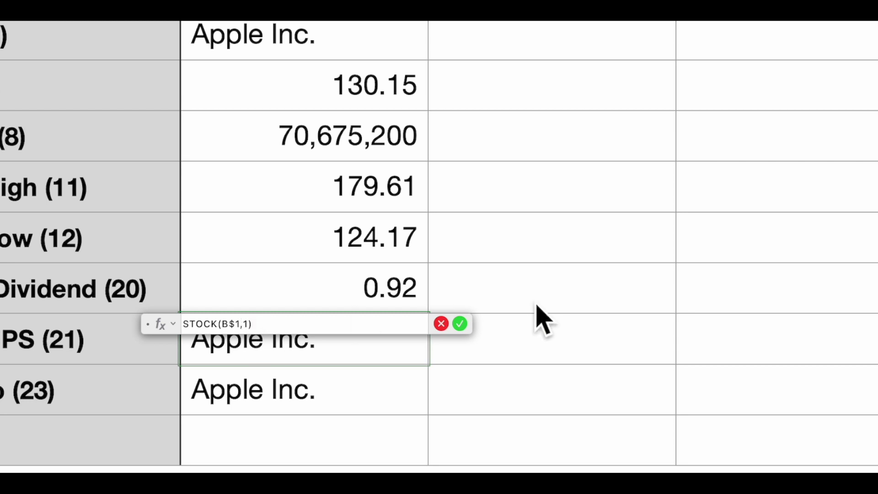
{"action": "type", "text": "21"}
{"action": "key", "text": "Return"}
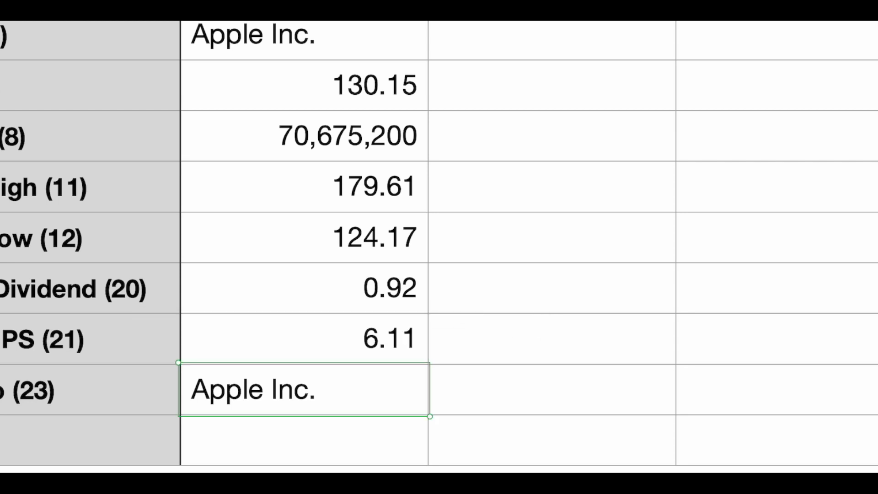
- Show the aapl PE Ratio cell's formula as text and change its STOCK attribute code to 23
{"action": "double_click", "coordinate": [283, 411]}
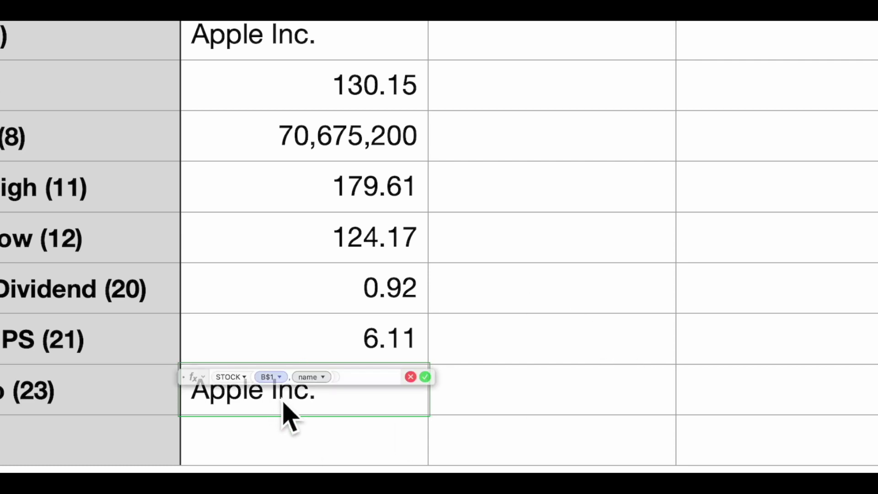
{"action": "left_click", "coordinate": [174, 376]}
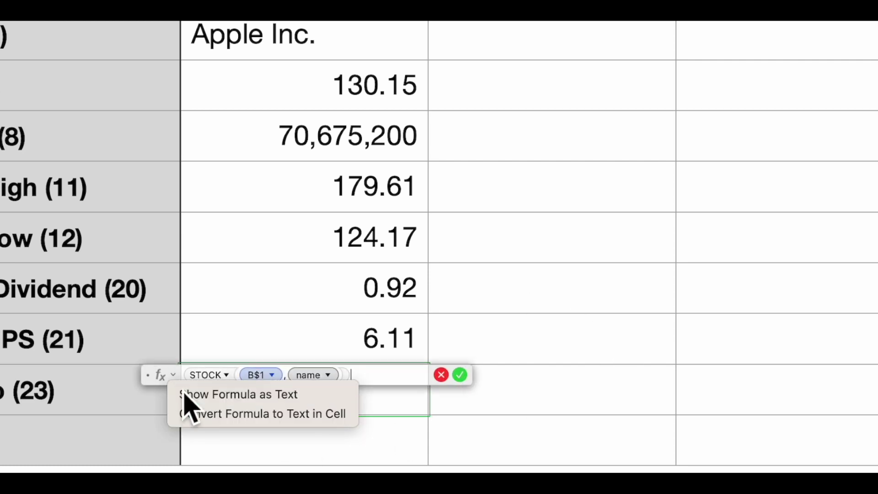
{"action": "left_click", "coordinate": [194, 400]}
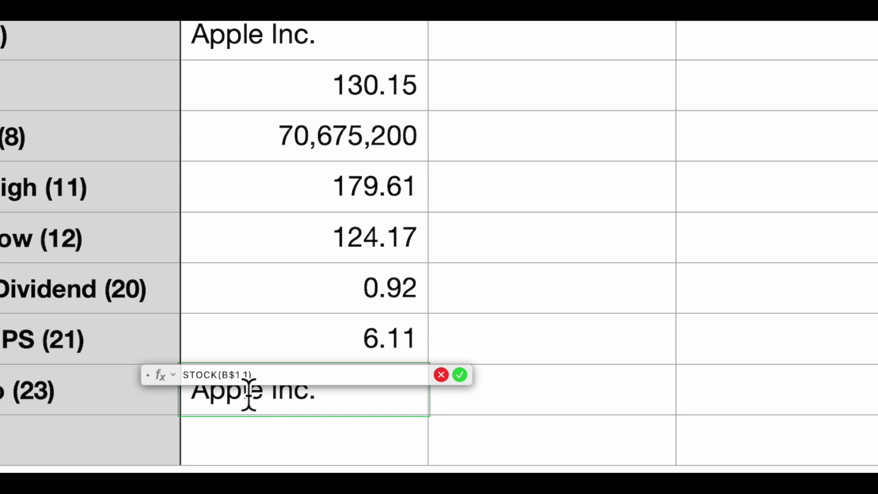
{"action": "type", "text": "1,23"}
{"action": "key", "text": "Delete"}
{"action": "key", "text": "Return"}
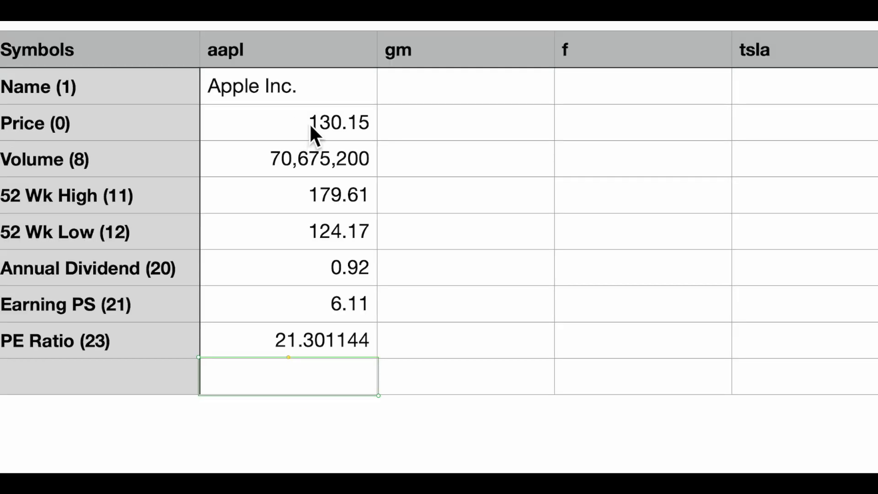
- Format the aapl Price cell as US Dollar currency with two decimals and negative values in red parentheses
{"action": "left_click", "coordinate": [310, 128]}
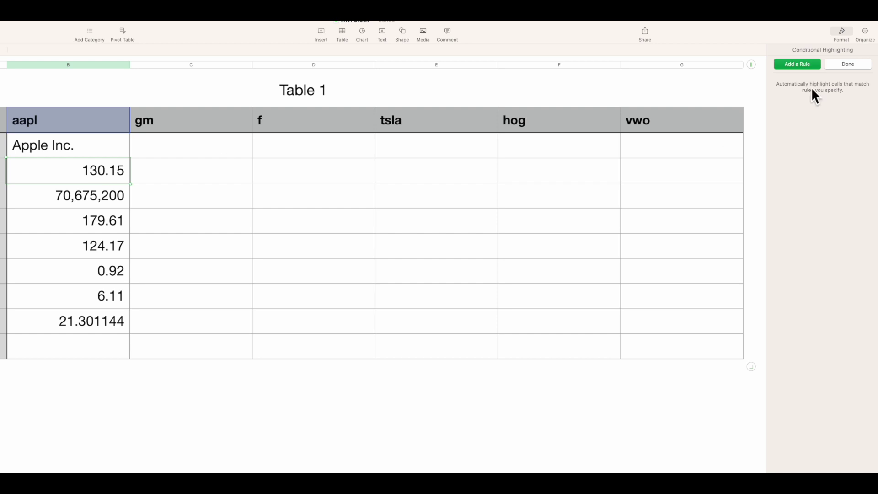
{"action": "left_click", "coordinate": [841, 32]}
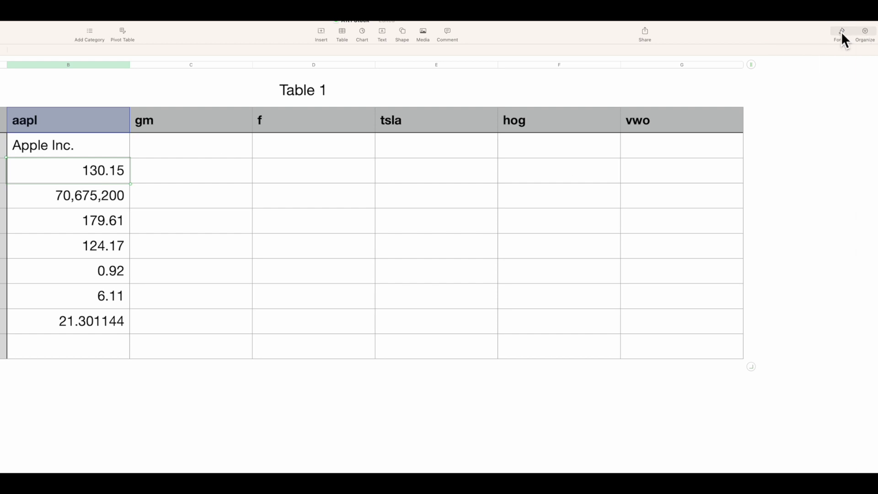
{"action": "left_click", "coordinate": [844, 34]}
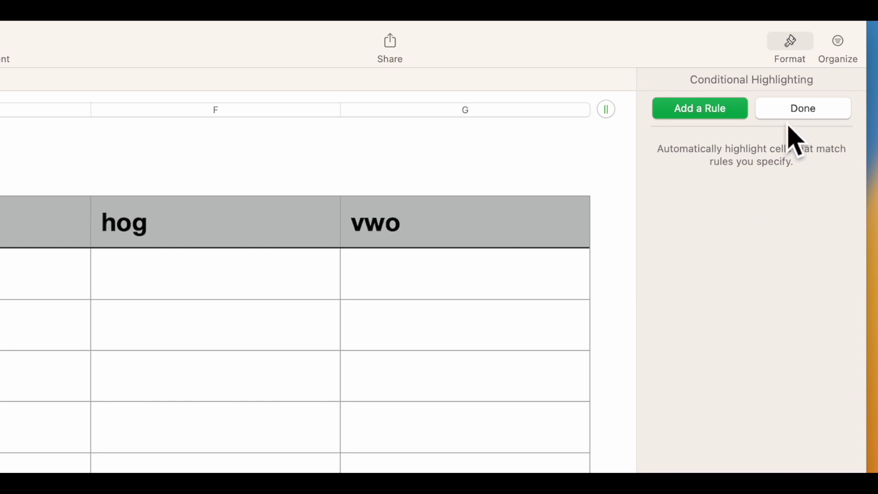
{"action": "left_click", "coordinate": [813, 107]}
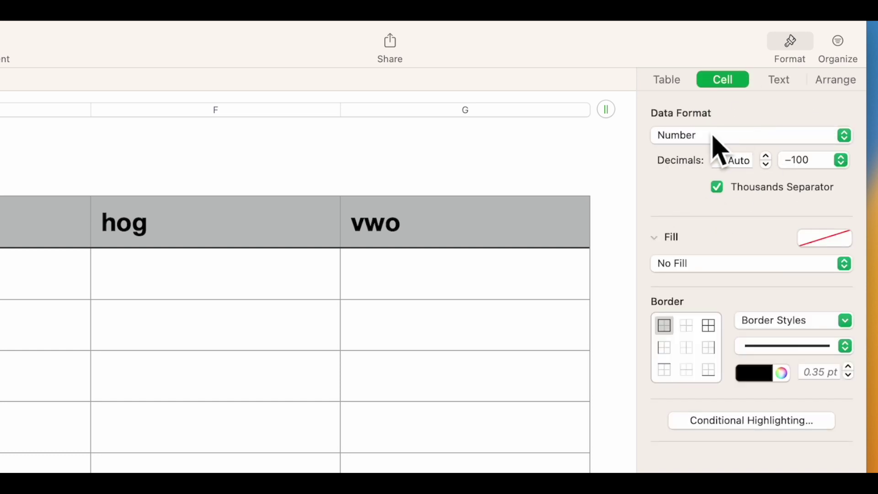
{"action": "left_click", "coordinate": [846, 137]}
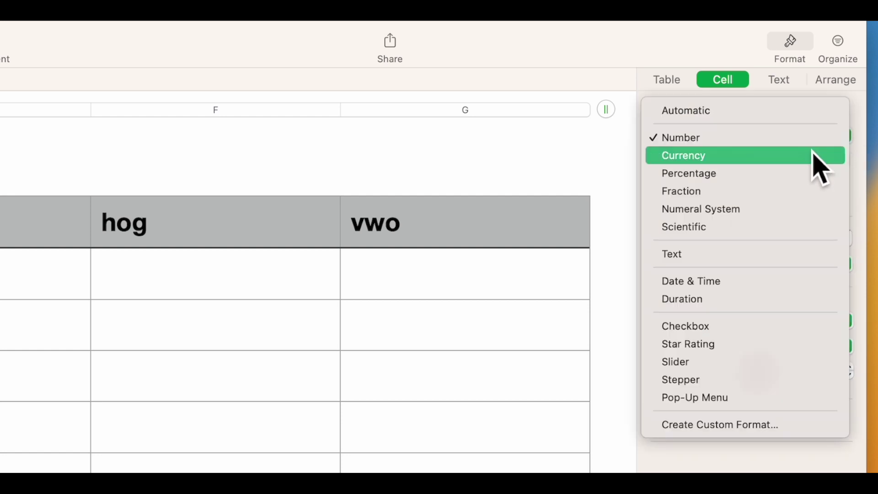
{"action": "left_click", "coordinate": [816, 156]}
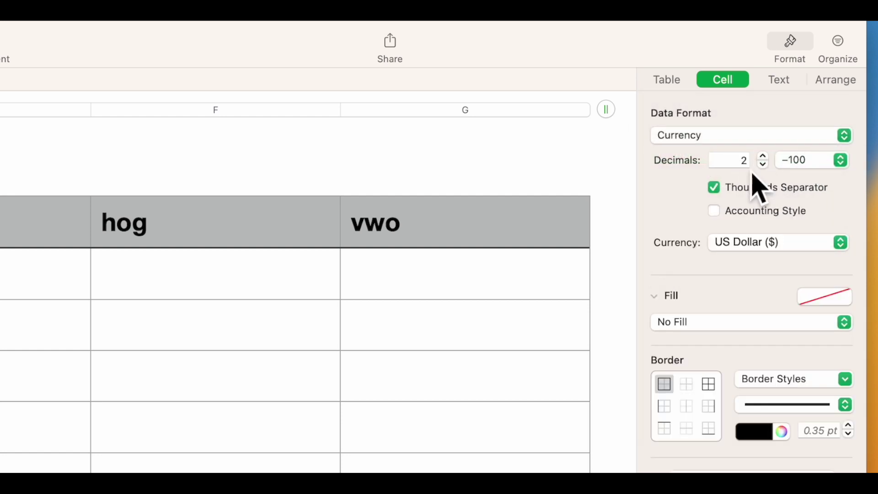
{"action": "left_click", "coordinate": [841, 160]}
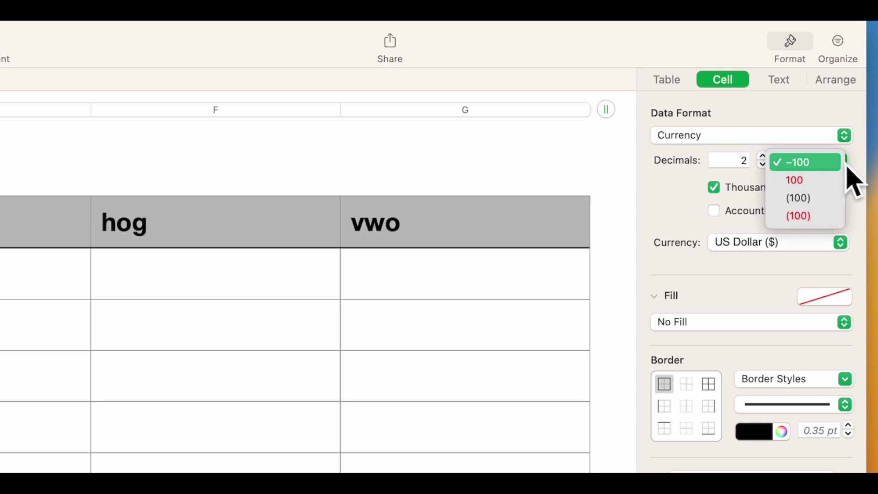
{"action": "left_click", "coordinate": [827, 219]}
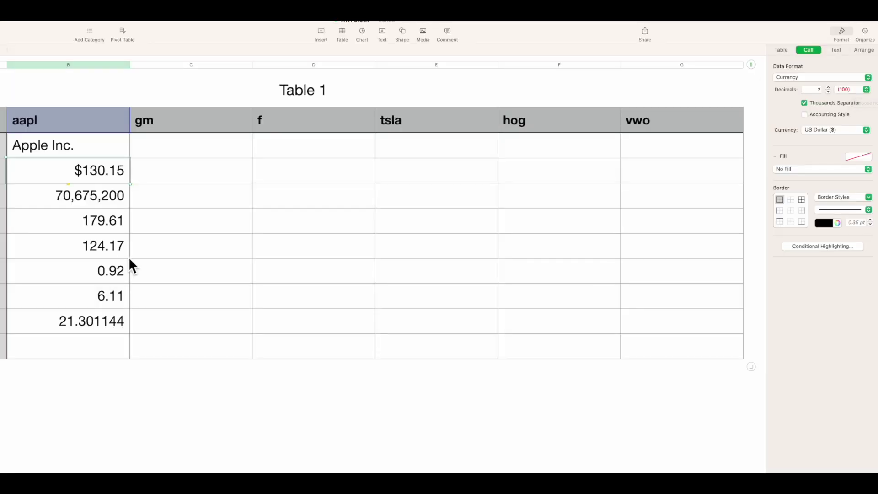
- Format the aapl cells from 52 Wk High through PE Ratio as currency with negative values in red parentheses
{"action": "left_click", "coordinate": [96, 228]}
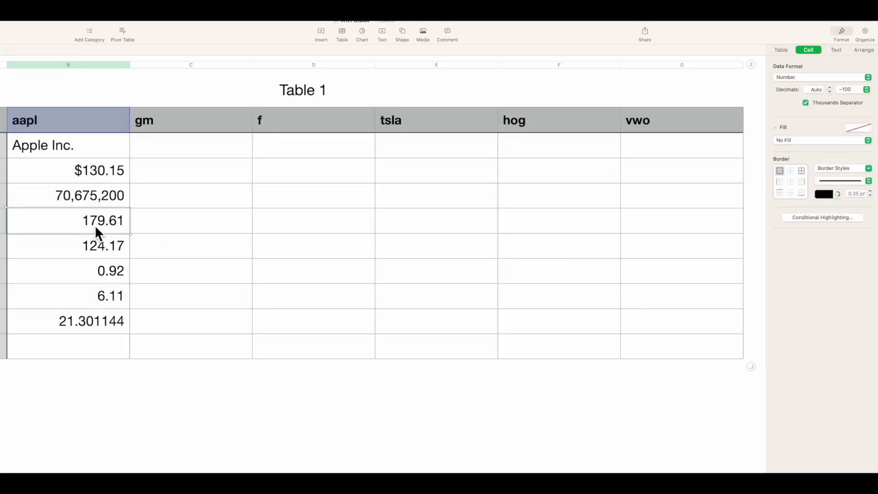
{"action": "left_click", "coordinate": [97, 325], "text": "shift"}
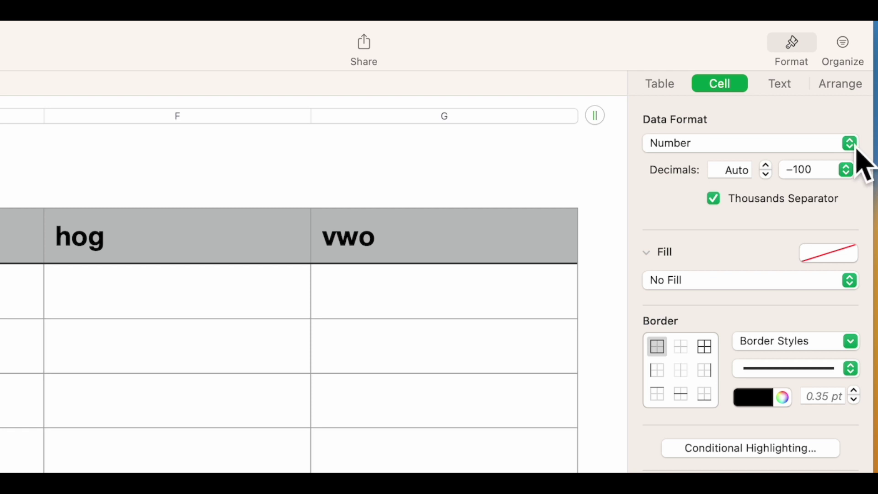
{"action": "left_click", "coordinate": [868, 77]}
{"action": "left_click", "coordinate": [843, 166]}
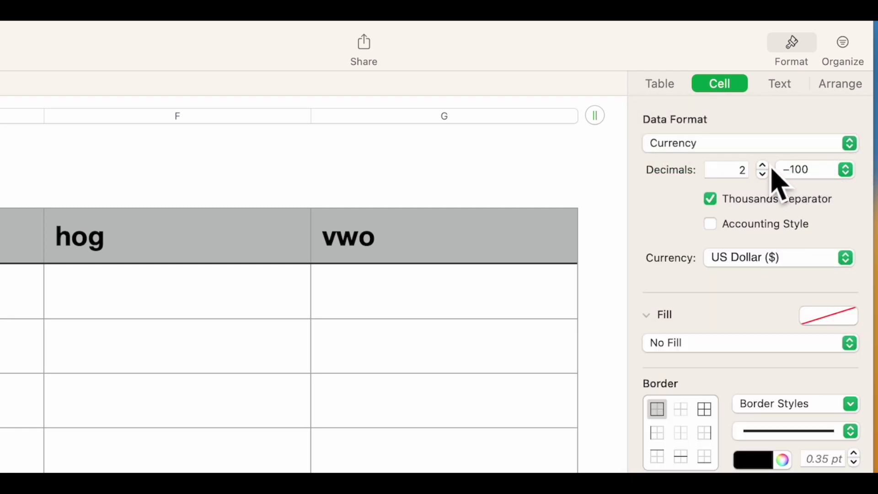
{"action": "left_click", "coordinate": [851, 175]}
{"action": "left_click", "coordinate": [827, 235]}
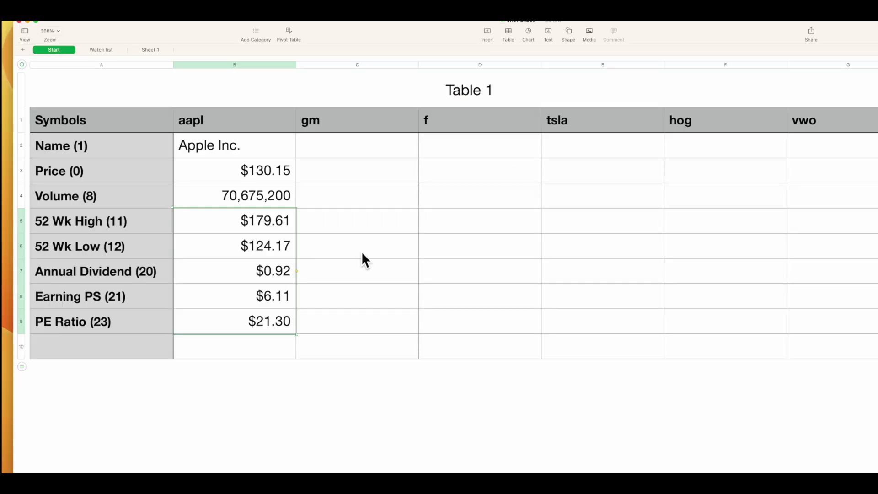
- Autofill the aapl formulas from Name through PE Ratio across the gm, f, tsla, hog and vwo columns
{"action": "left_click", "coordinate": [239, 145]}
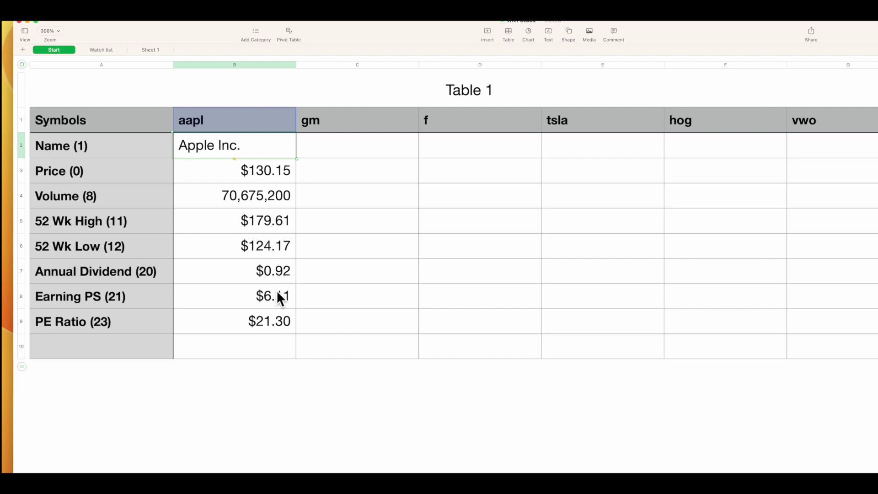
{"action": "left_click", "coordinate": [242, 177]}
{"action": "left_click", "coordinate": [241, 150]}
{"action": "left_click", "coordinate": [250, 328], "text": "shift"}
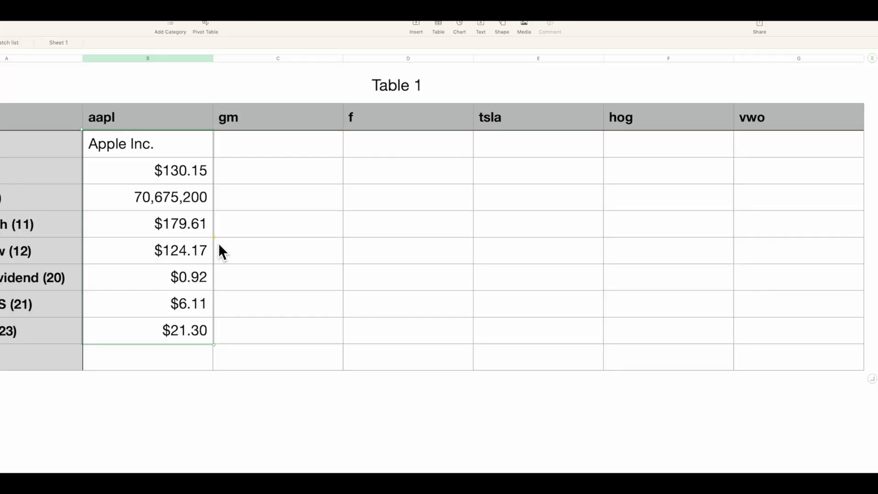
{"action": "left_click_drag", "start_coordinate": [220, 243], "coordinate": [841, 273]}
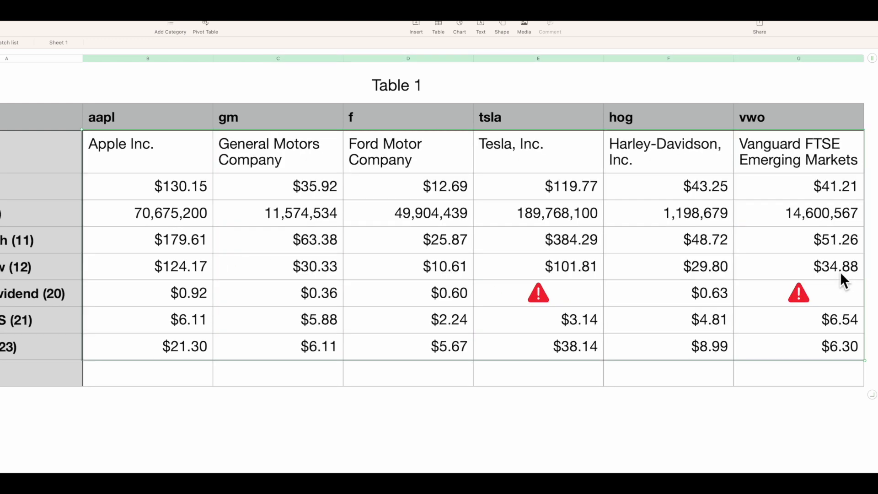
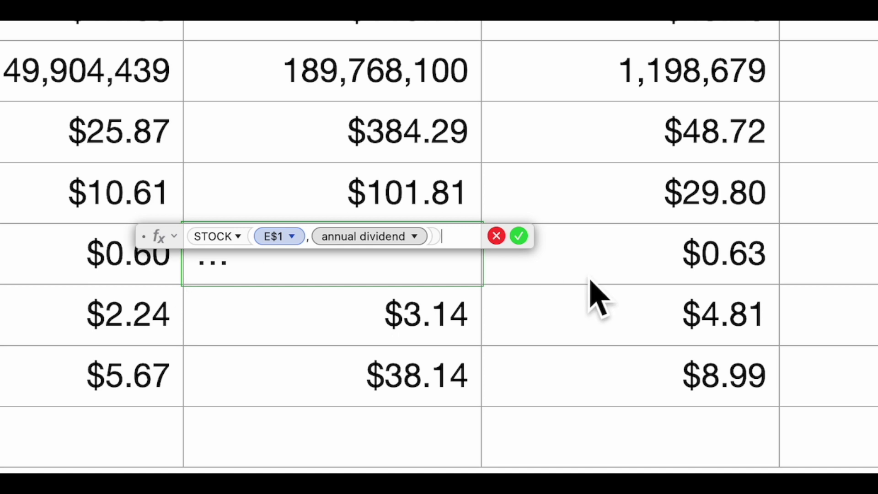
- Show the tsla Annual Dividend formula as text and wrap it as iferror(STOCK(E$1,20),"N/A")
{"action": "left_click", "coordinate": [178, 239]}
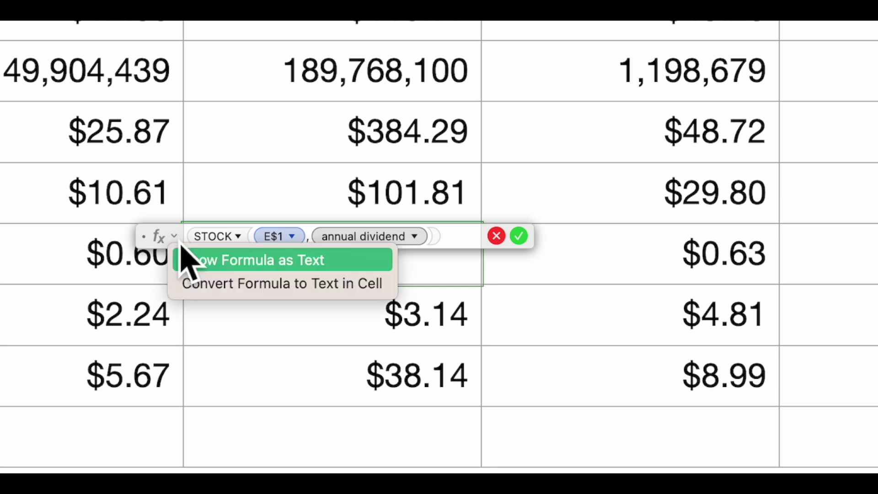
{"action": "left_click", "coordinate": [207, 268]}
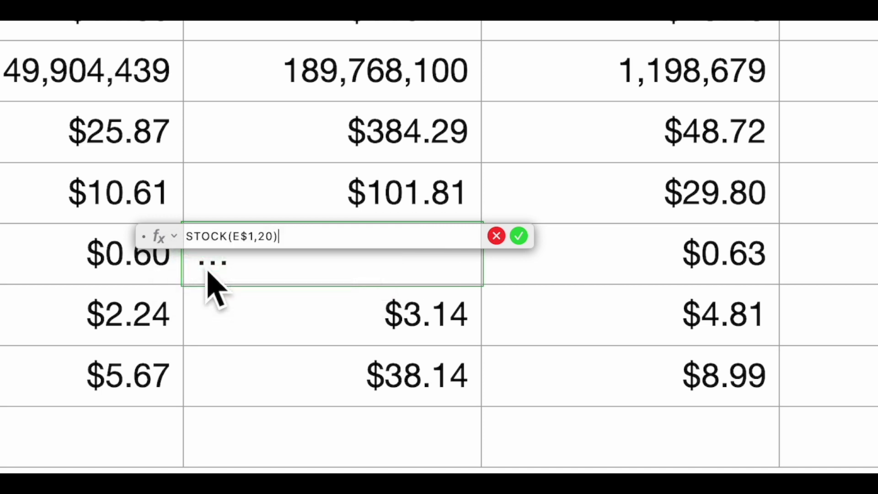
{"action": "left_click", "coordinate": [189, 236]}
{"action": "type", "text": "if"}
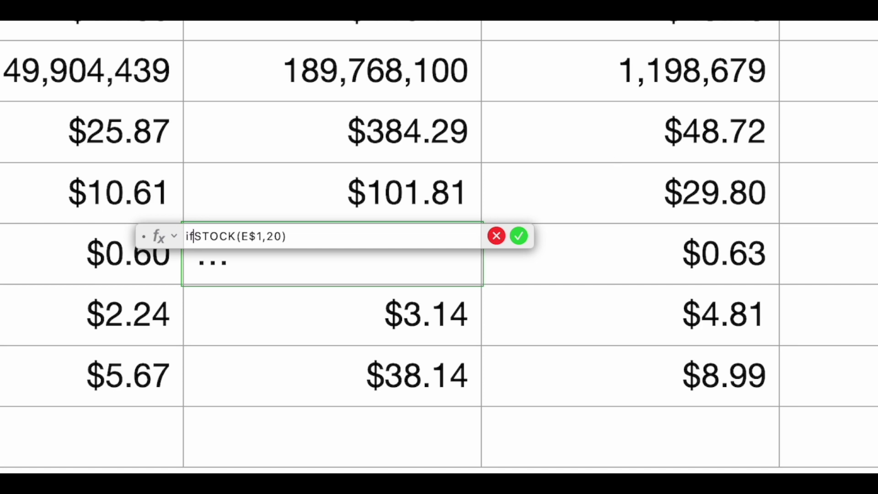
{"action": "type", "text": "error"}
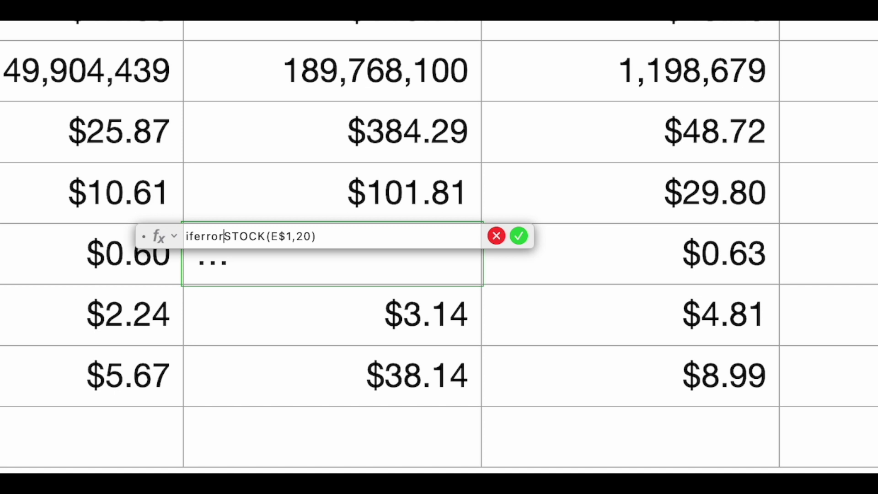
{"action": "type", "text": "("}
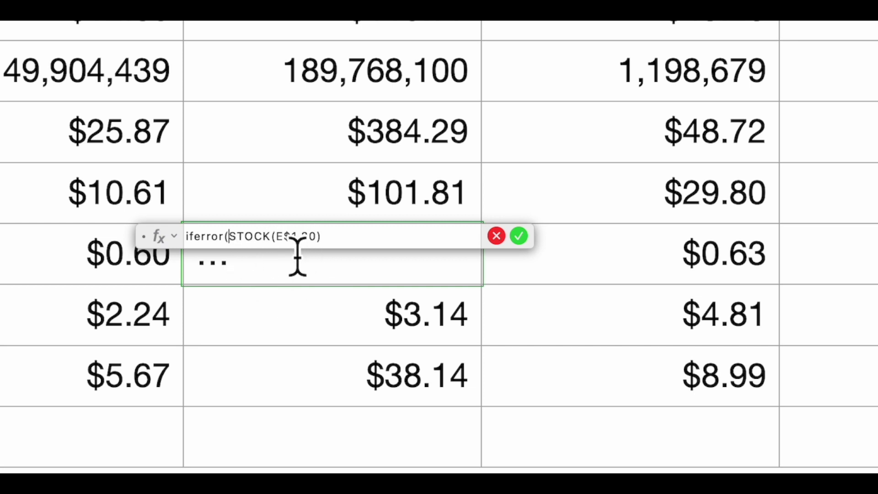
{"action": "left_click", "coordinate": [329, 244]}
{"action": "type", "text": ",\"N/A\")"}
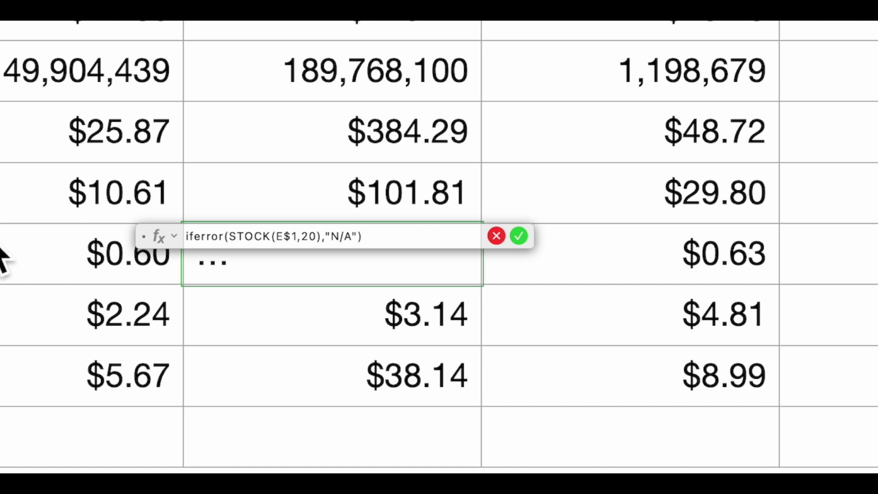
- Show the tsla Annual Dividend IFERROR formula with tokens and accept it
{"action": "left_click", "coordinate": [178, 240]}
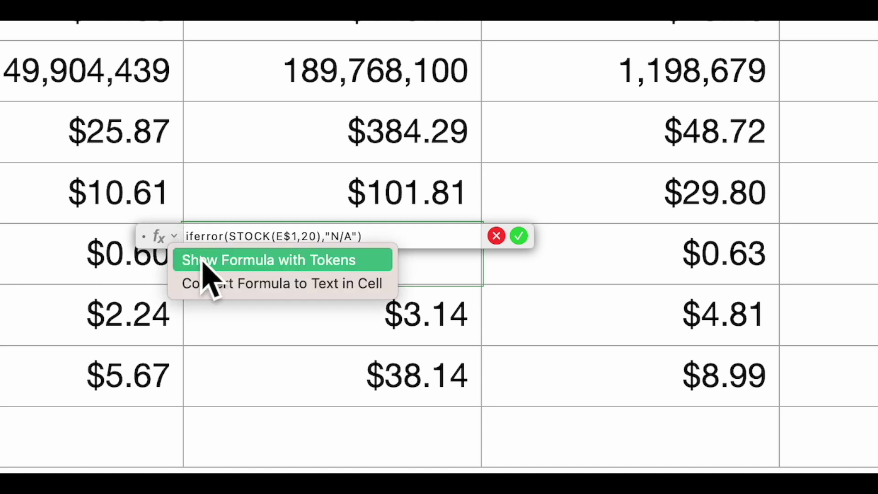
{"action": "left_click", "coordinate": [219, 267]}
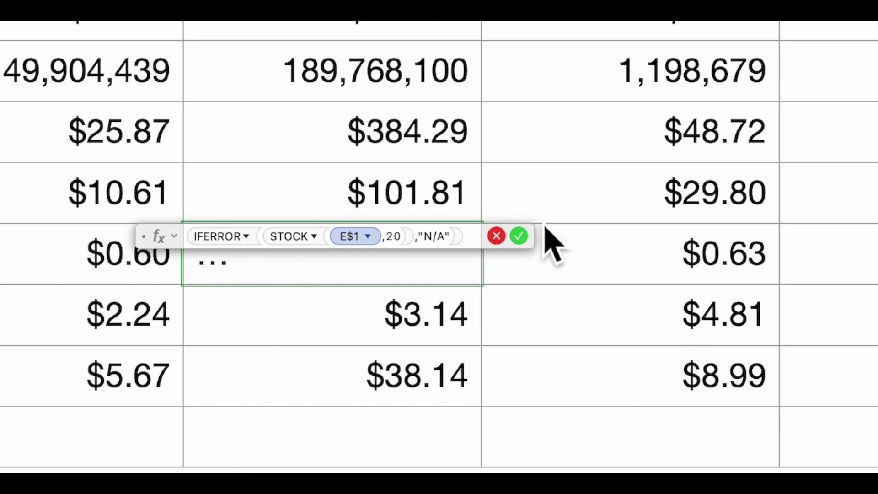
{"action": "left_click", "coordinate": [520, 236]}
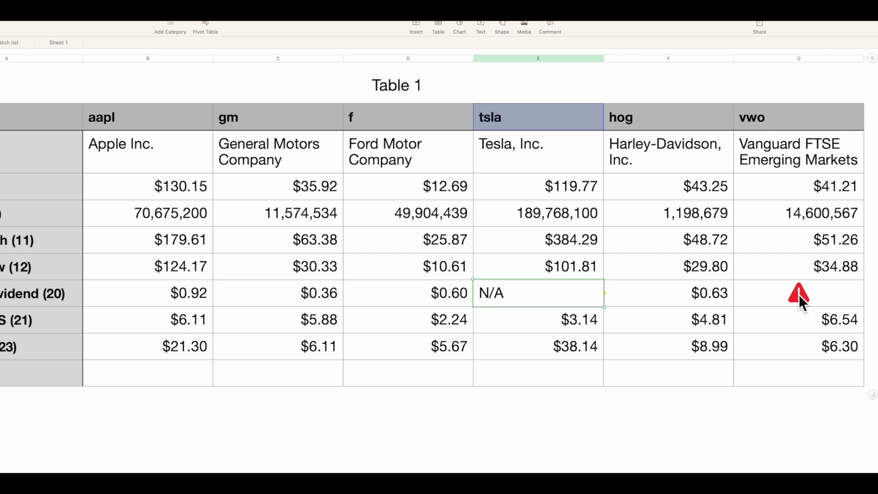
- Enter N/A in the vwo Annual Dividend cell and center the text in both the vwo and tsla Annual Dividend cells
{"action": "left_click", "coordinate": [804, 308]}
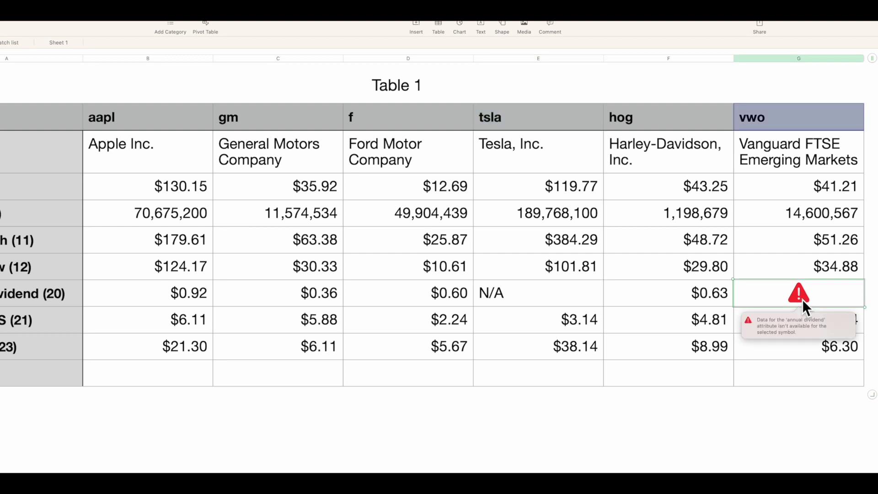
{"action": "type", "text": "N/A"}
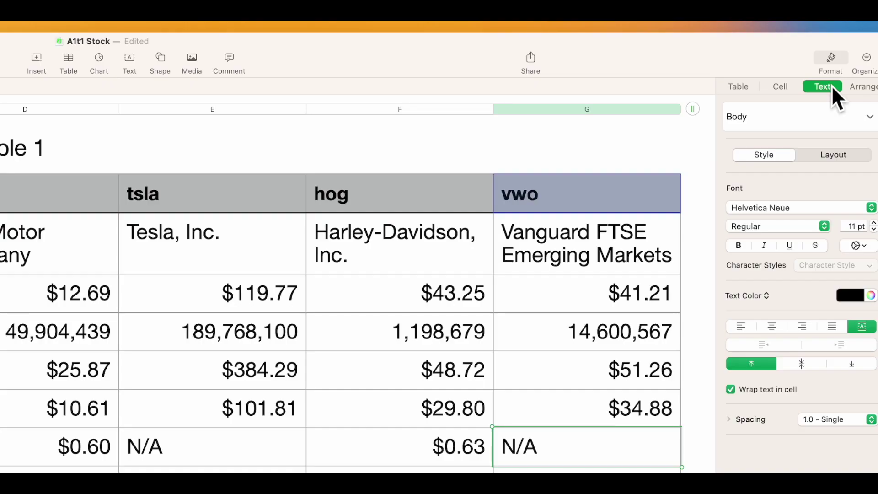
{"action": "left_click", "coordinate": [774, 326]}
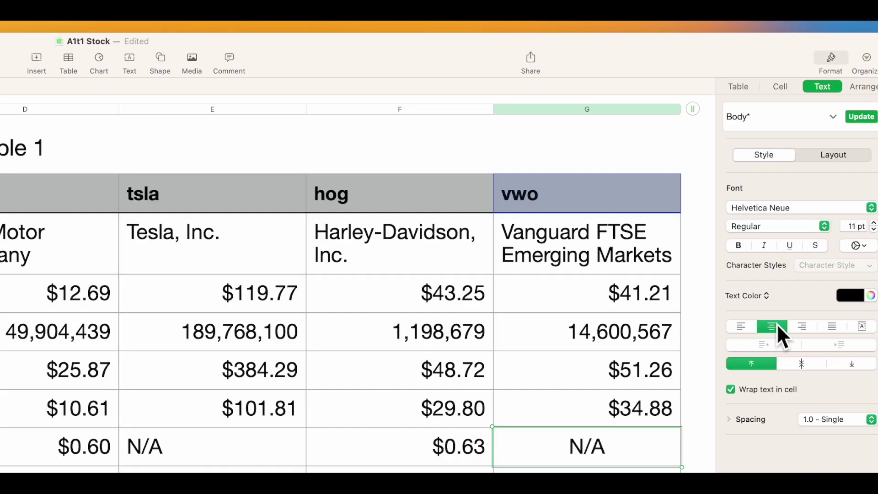
{"action": "left_click", "coordinate": [190, 462]}
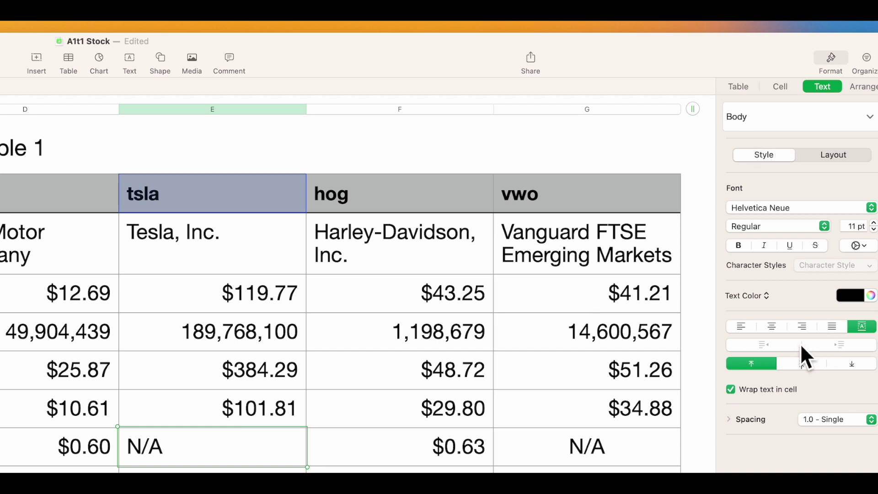
{"action": "left_click", "coordinate": [778, 328]}
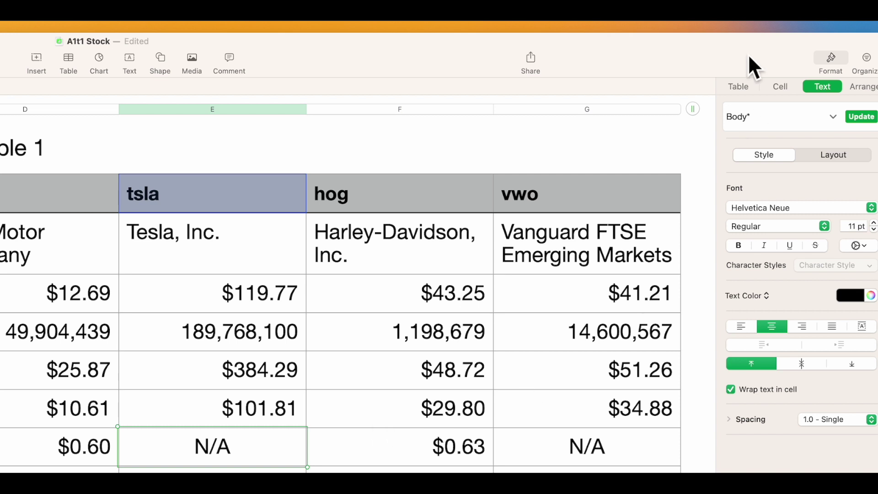
- Add a conditional highlighting rule to the tsla Annual Dividend cell that matches when the text is N/A
{"action": "left_click", "coordinate": [790, 86]}
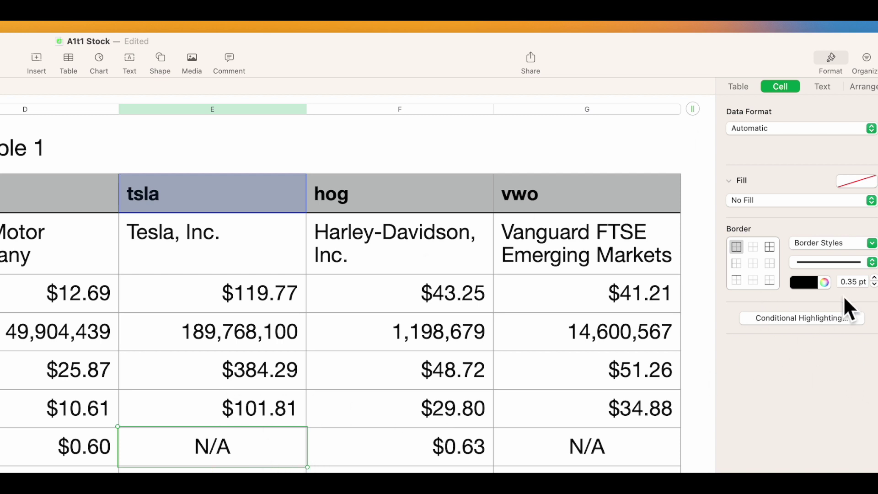
{"action": "left_click", "coordinate": [777, 318]}
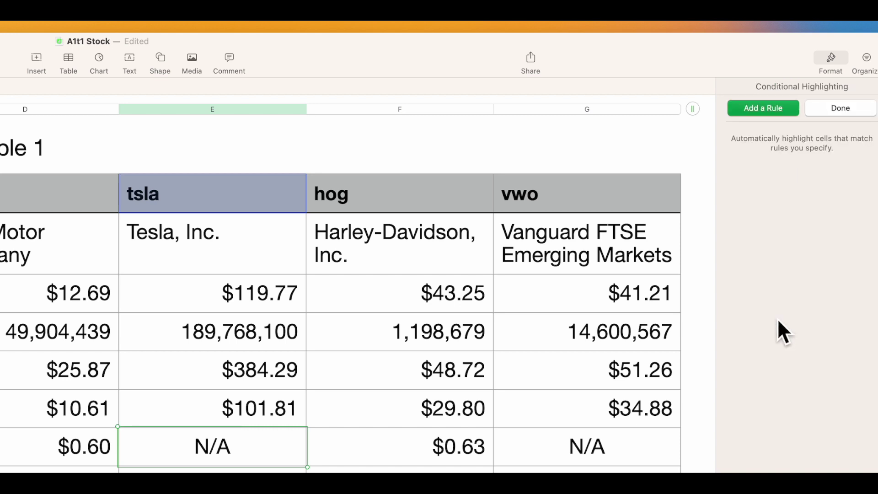
{"action": "left_click", "coordinate": [764, 110]}
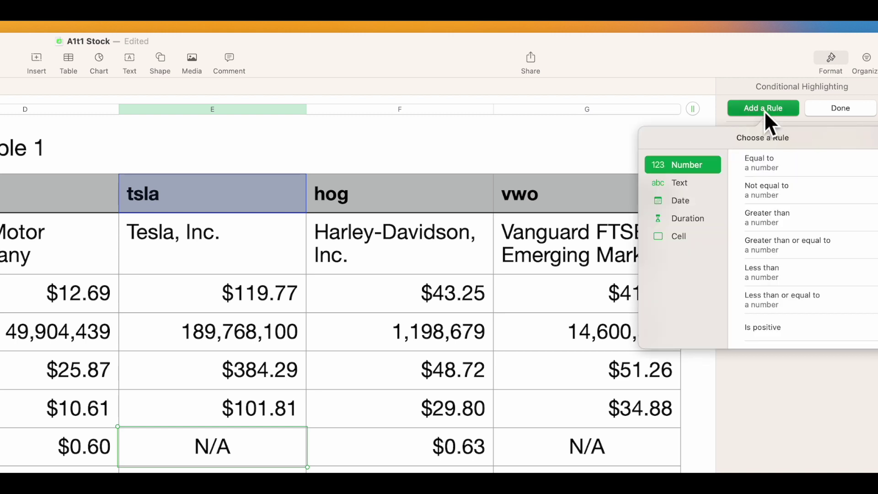
{"action": "left_click", "coordinate": [684, 185]}
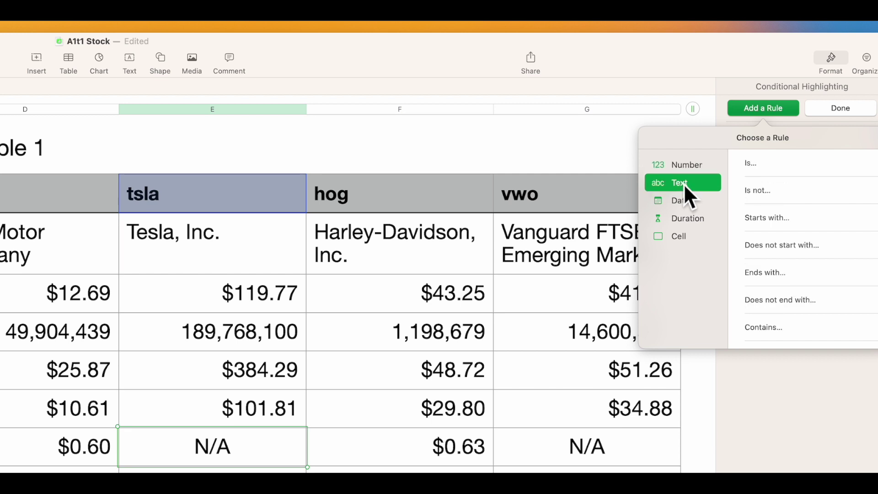
{"action": "left_click", "coordinate": [771, 163]}
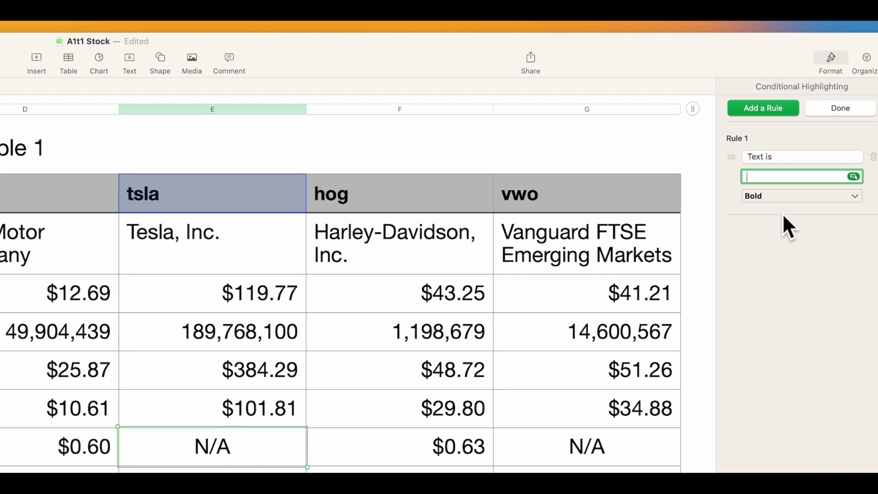
{"action": "type", "text": "N/A"}
- Set the highlight style of the tsla Annual Dividend rule to Orange Fill
{"action": "left_click", "coordinate": [856, 196]}
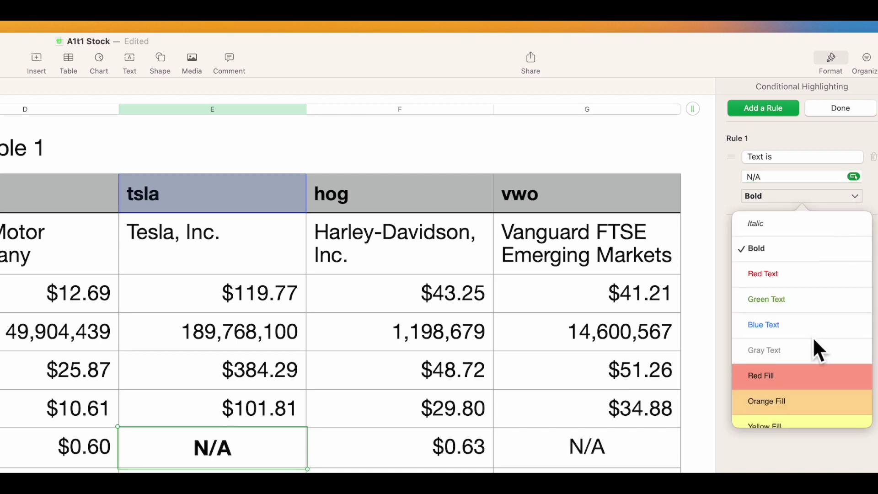
{"action": "scroll", "coordinate": [825, 394], "scroll_direction": "down", "scroll_amount": 5}
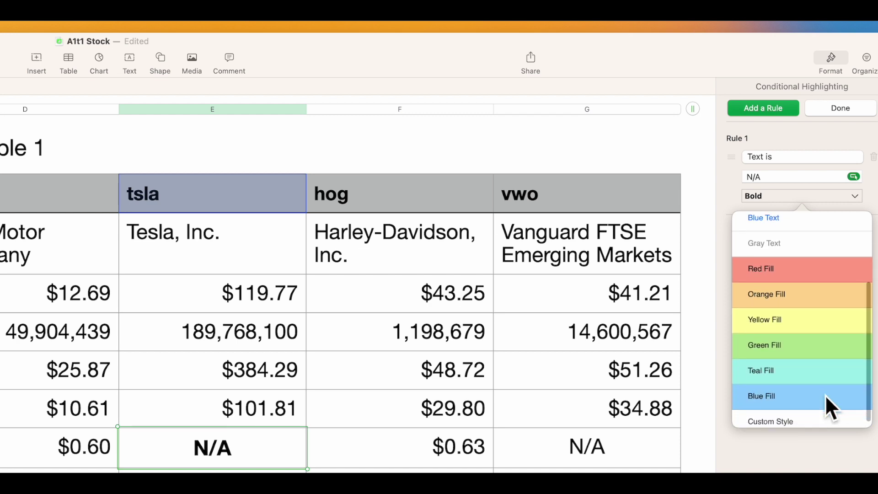
{"action": "scroll", "coordinate": [825, 395], "scroll_direction": "up", "scroll_amount": 2}
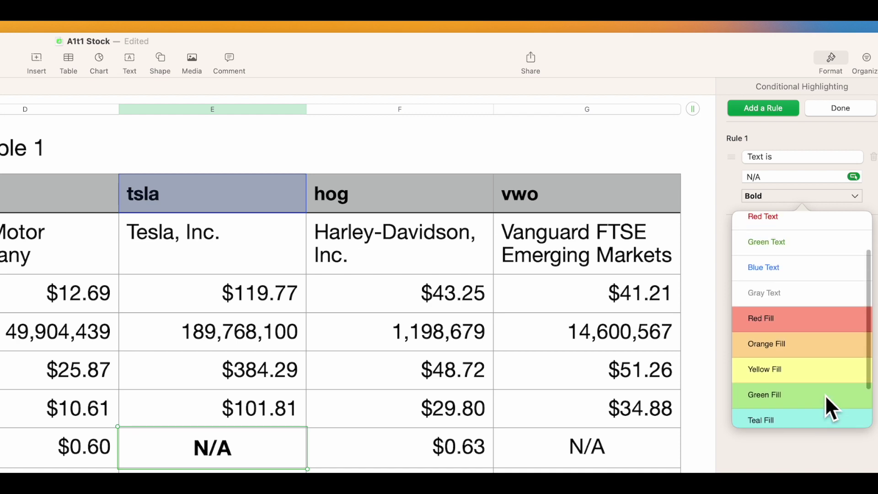
{"action": "left_click", "coordinate": [808, 344]}
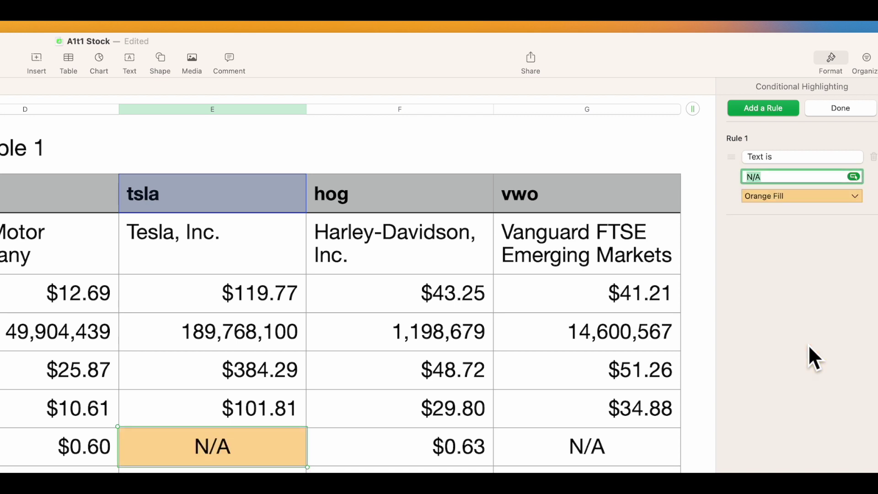
- Add a conditional highlighting rule to the vwo Annual Dividend cell that matches when the text is N/A
{"action": "left_click", "coordinate": [588, 455]}
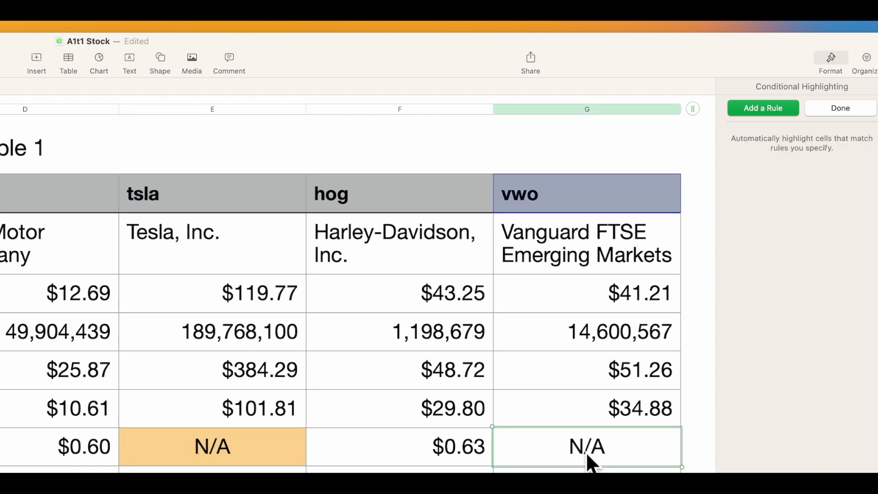
{"action": "left_click", "coordinate": [771, 120]}
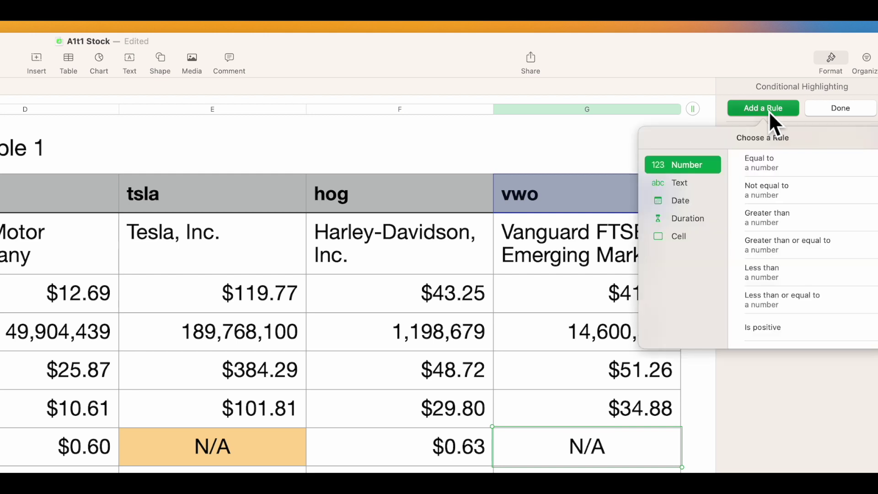
{"action": "left_click", "coordinate": [690, 186]}
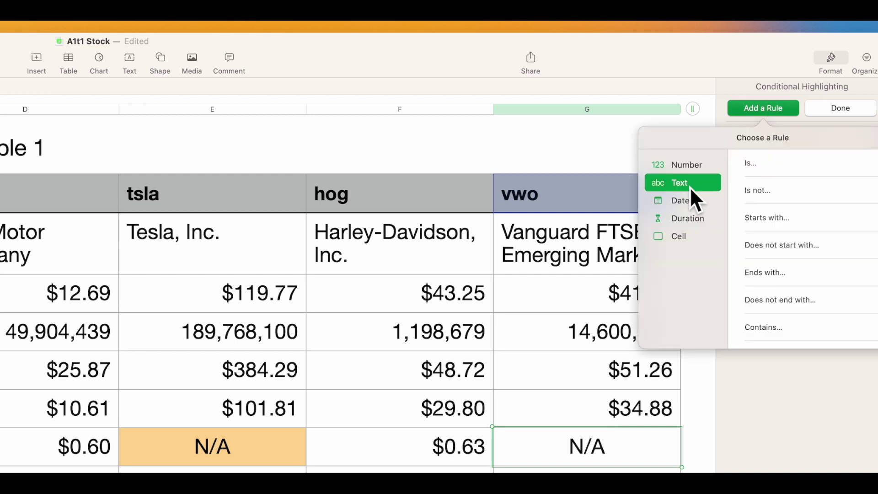
{"action": "left_click", "coordinate": [763, 161]}
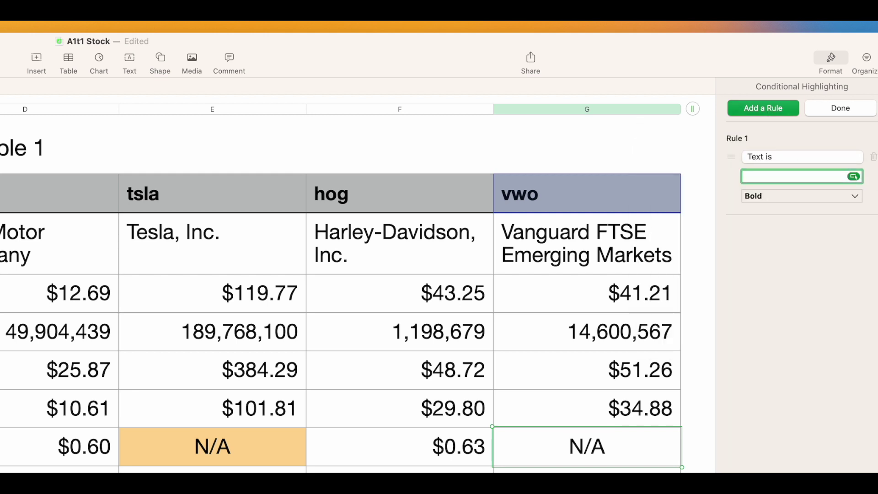
{"action": "type", "text": "N/A"}
- Set the highlight style of the vwo Annual Dividend rule to Green Fill and finish editing the highlighting rules
{"action": "left_click", "coordinate": [847, 200]}
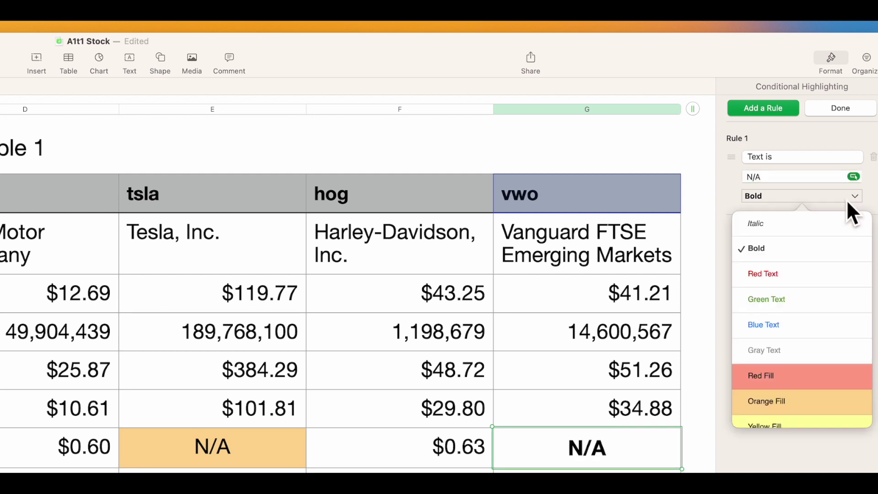
{"action": "scroll", "coordinate": [839, 360], "scroll_direction": "down", "scroll_amount": 4}
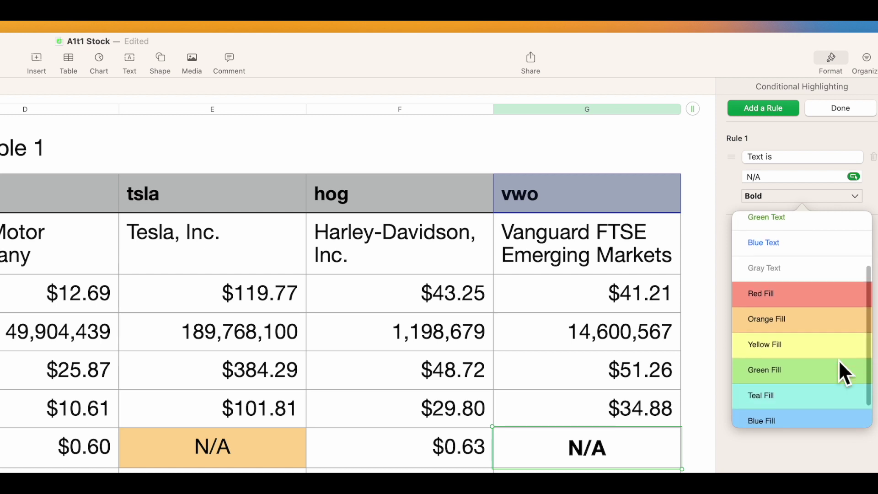
{"action": "scroll", "coordinate": [838, 359], "scroll_direction": "down", "scroll_amount": 2}
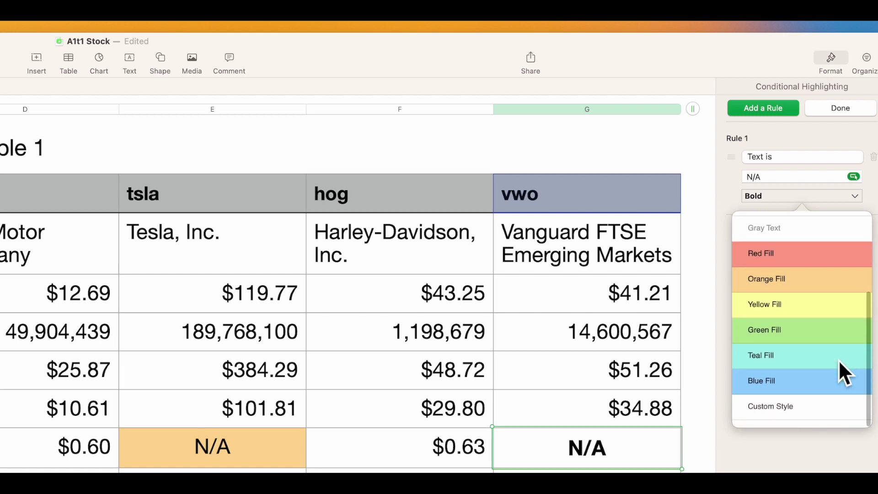
{"action": "left_click", "coordinate": [834, 351]}
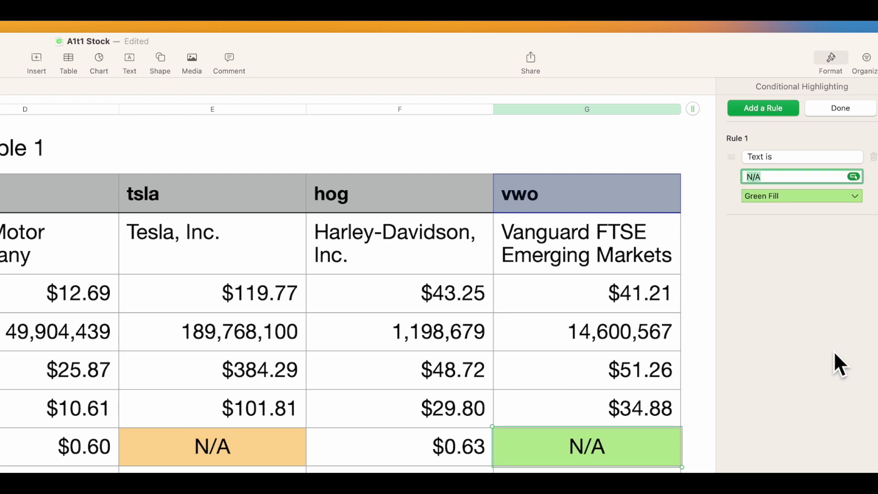
{"action": "left_click", "coordinate": [854, 113]}
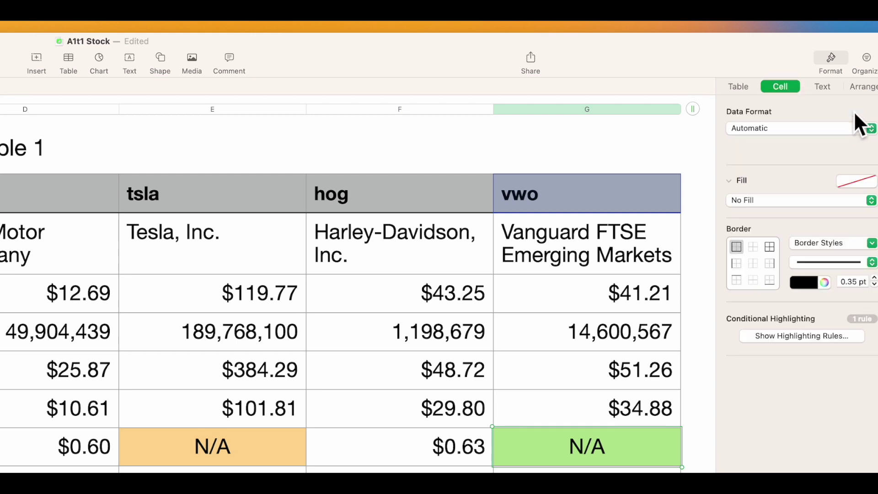